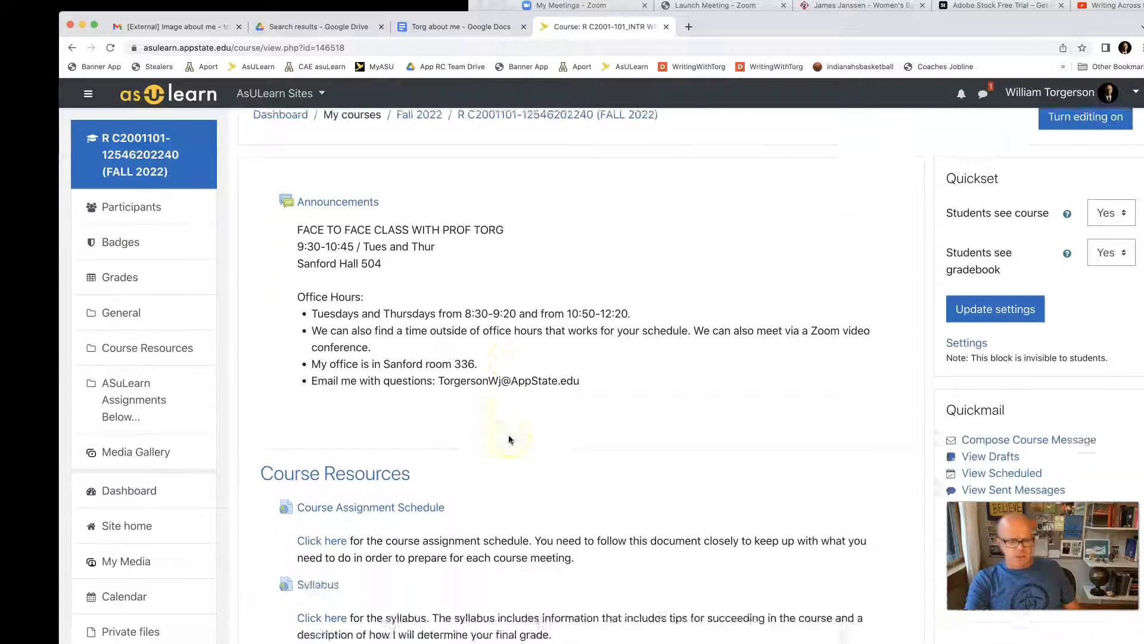
- Open the Aportfolio site from the course page, log in, and start creating a new ePortfolio
left_click(341, 448)
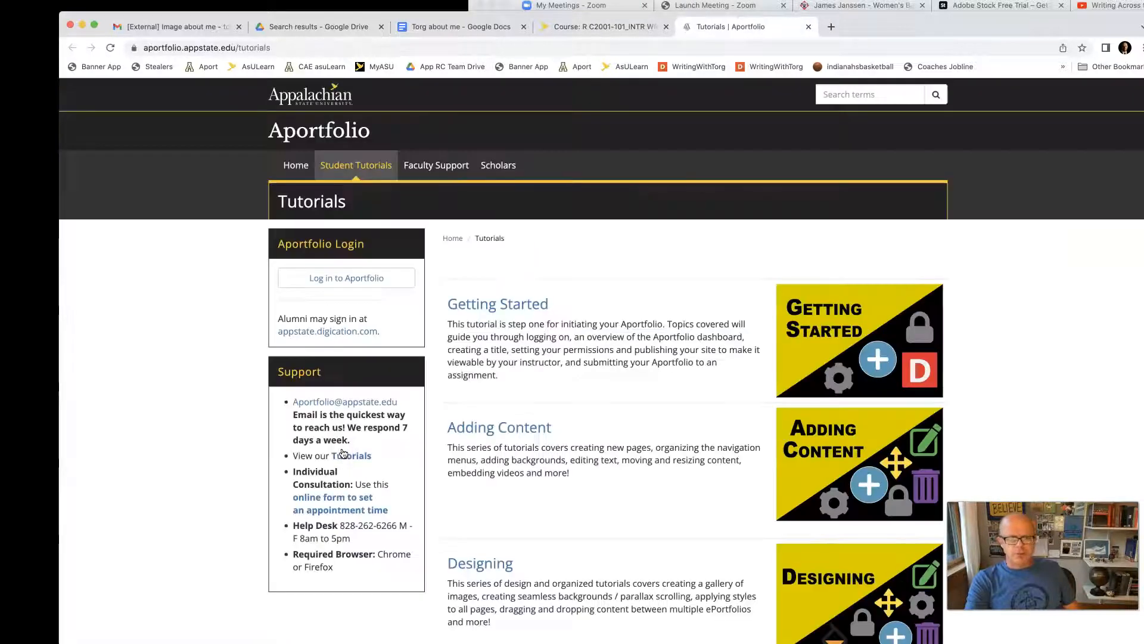
left_click(350, 277)
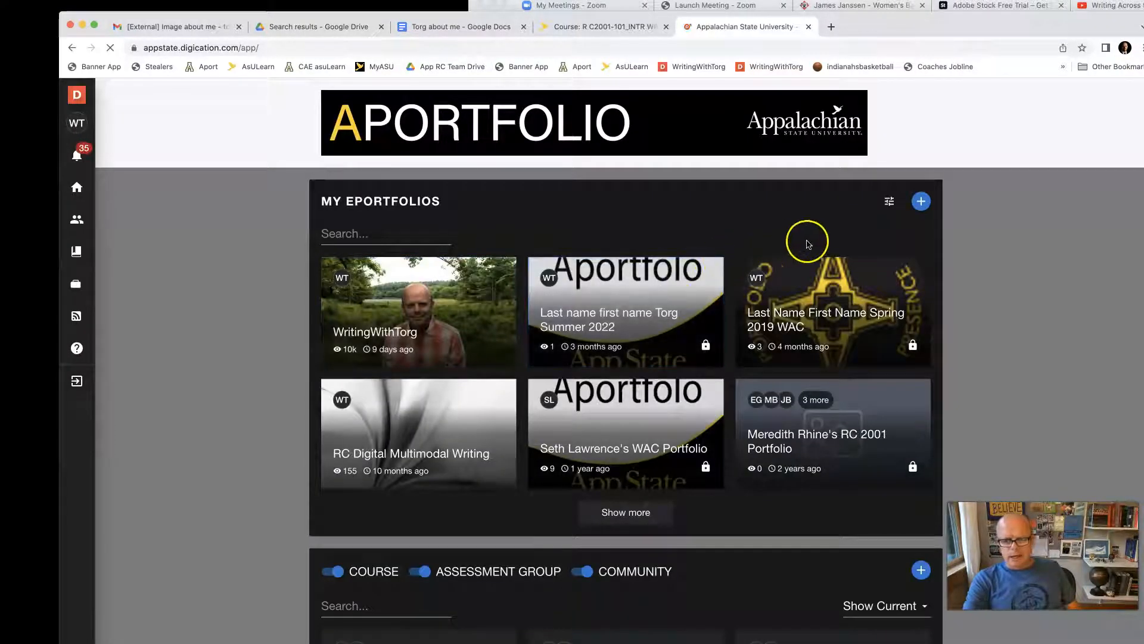
left_click(921, 202)
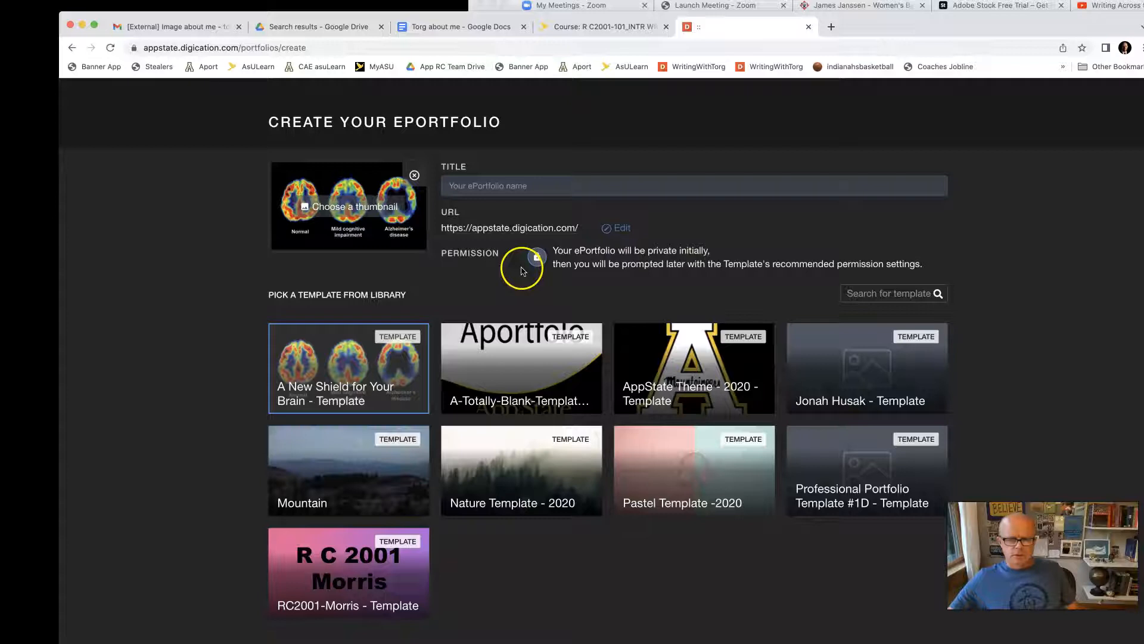
- Choose A-Totally-Blank-Template-2020 as the template for the new ePortfolio
left_click(529, 410)
left_click(527, 400)
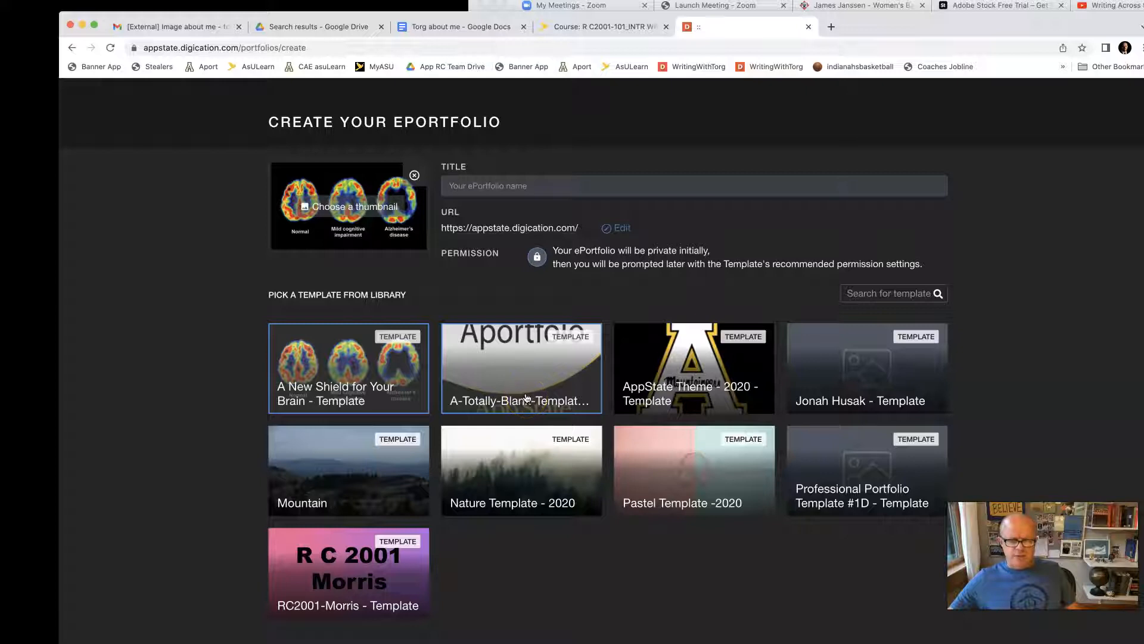
left_click(512, 380)
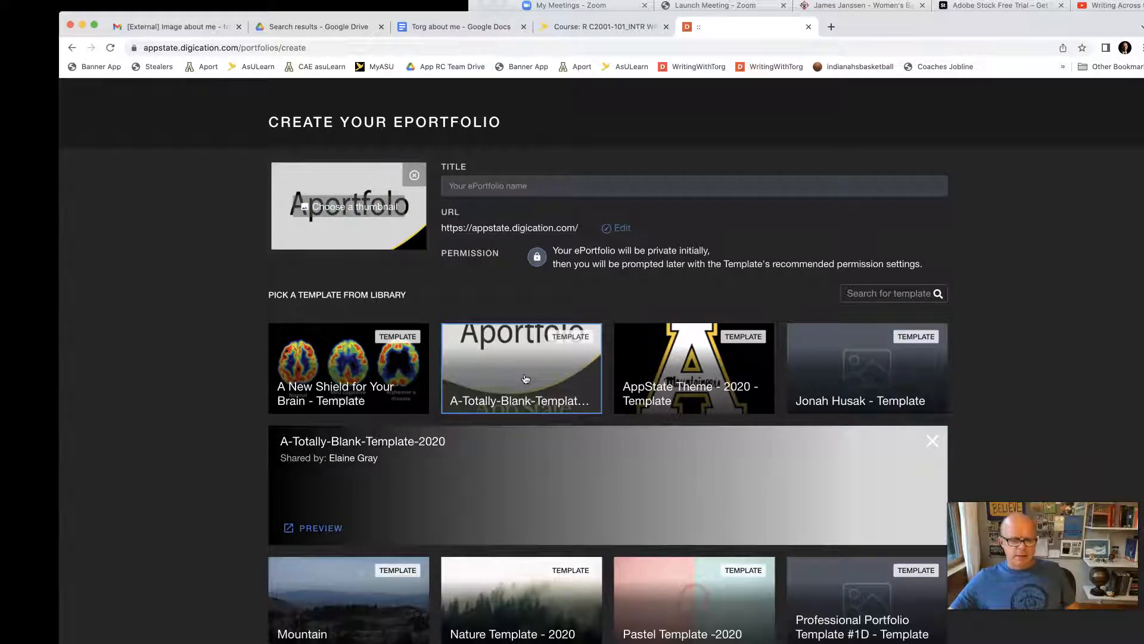
- Title the ePortfolio "Your last name RC 2001 Practice" and create it
left_click(463, 182)
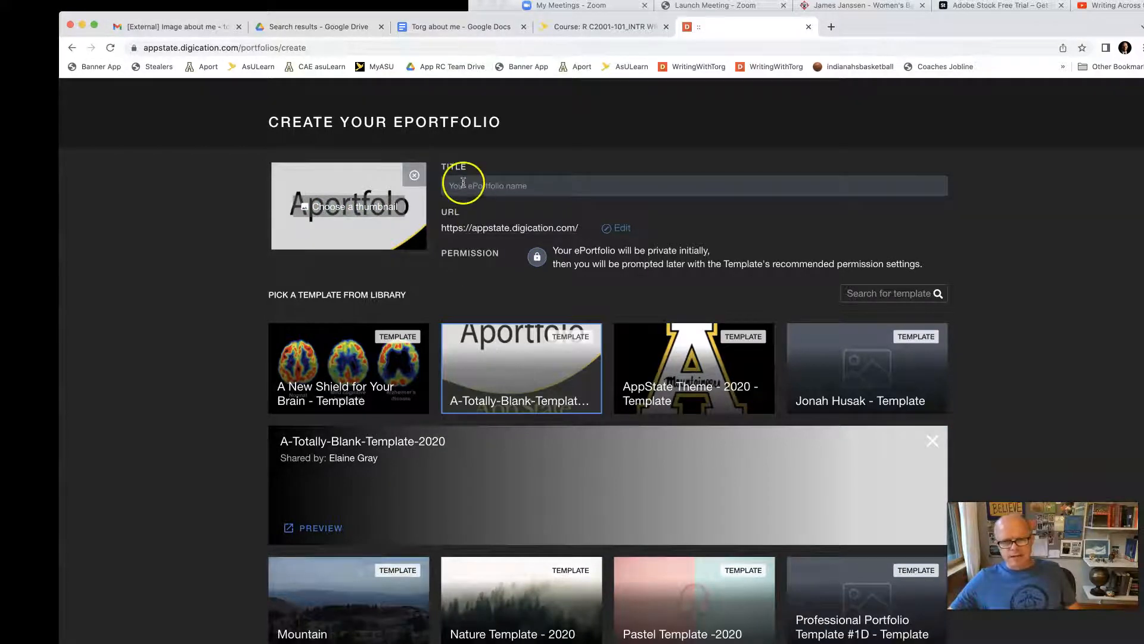
type("You")
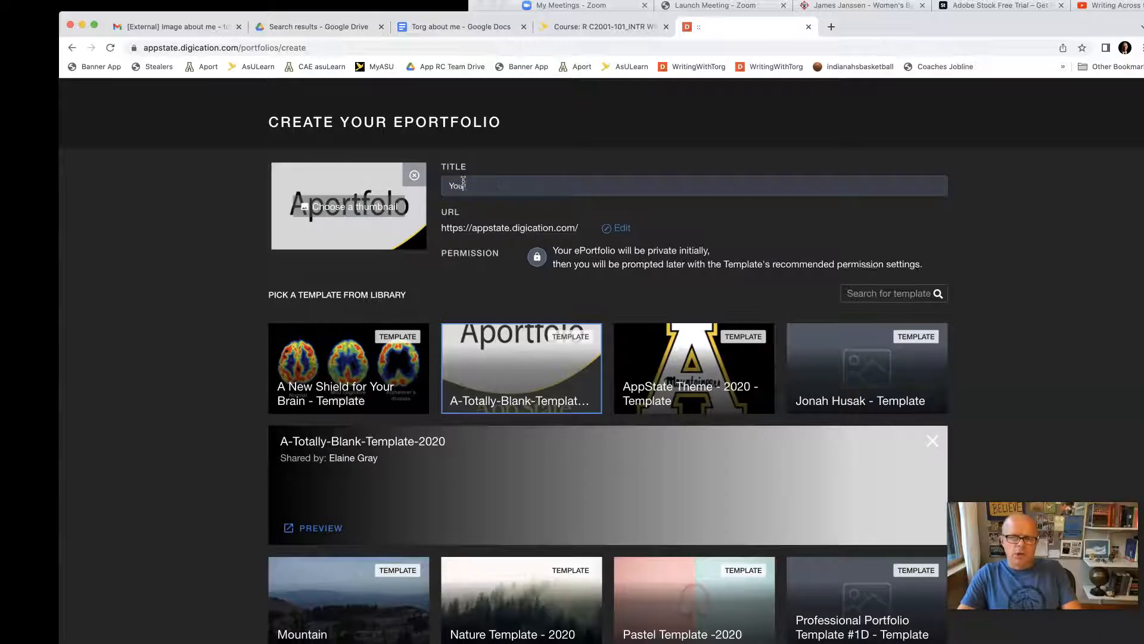
type("r")
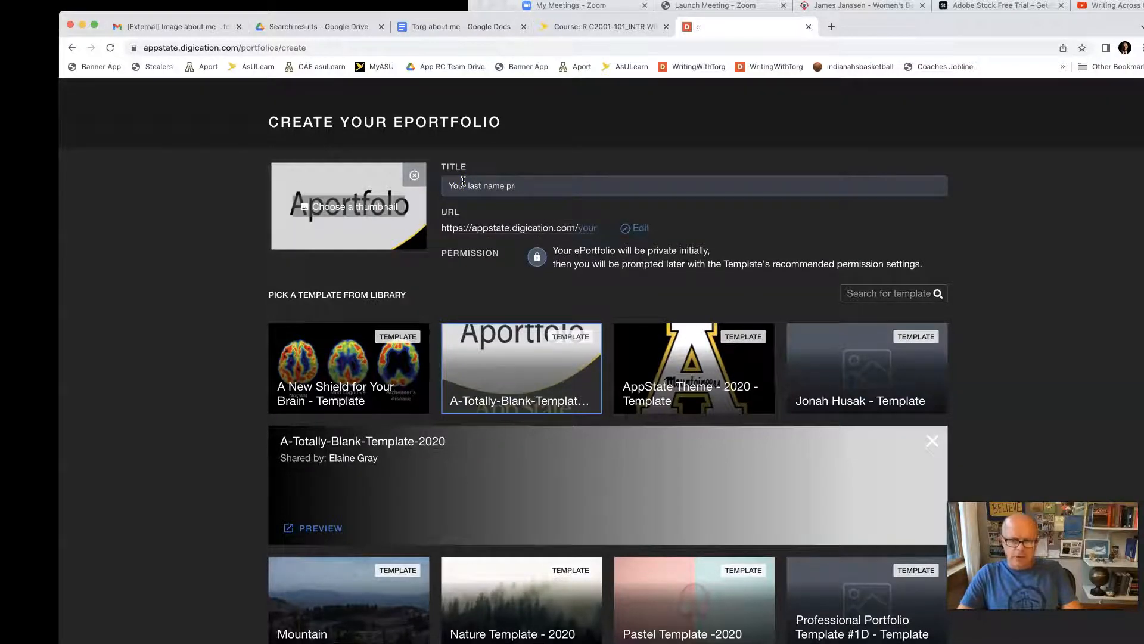
type("last name RC 2001 Practice")
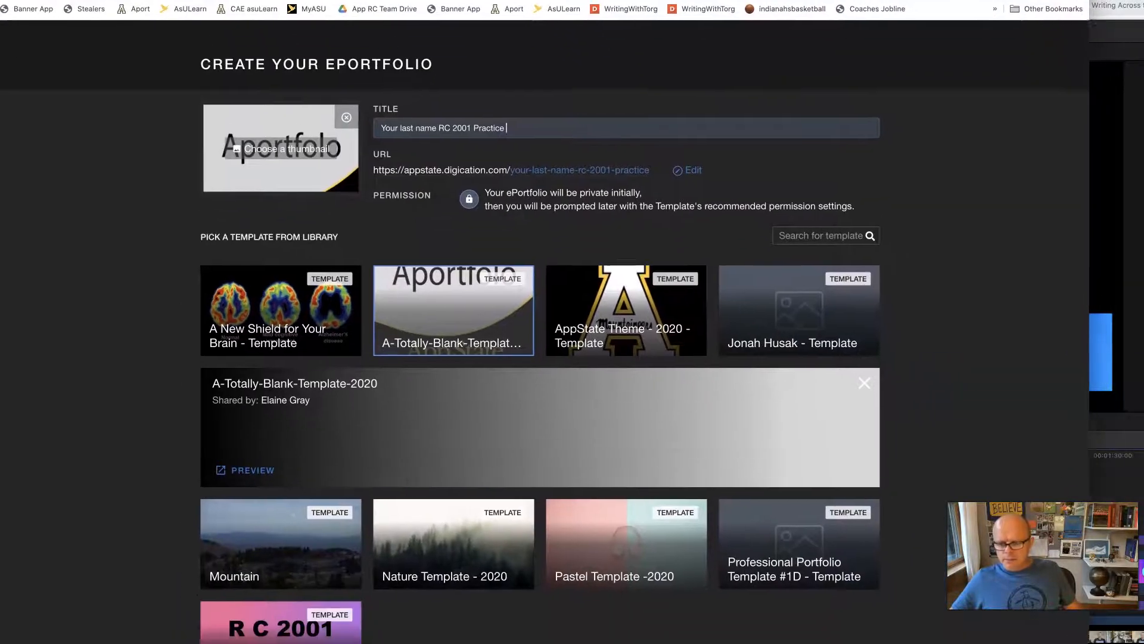
left_click_drag(965, 643, 959, 614)
left_click(845, 569)
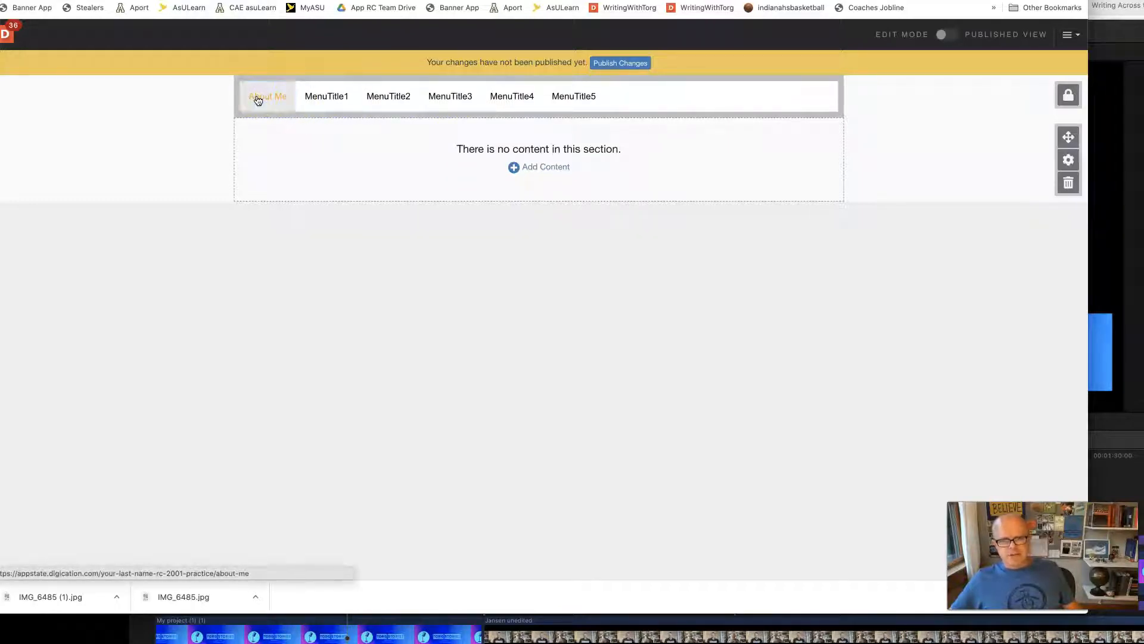
- Add a rich text block to the empty About Me section reading "About Me:" followed by the author's full name
left_click(513, 171)
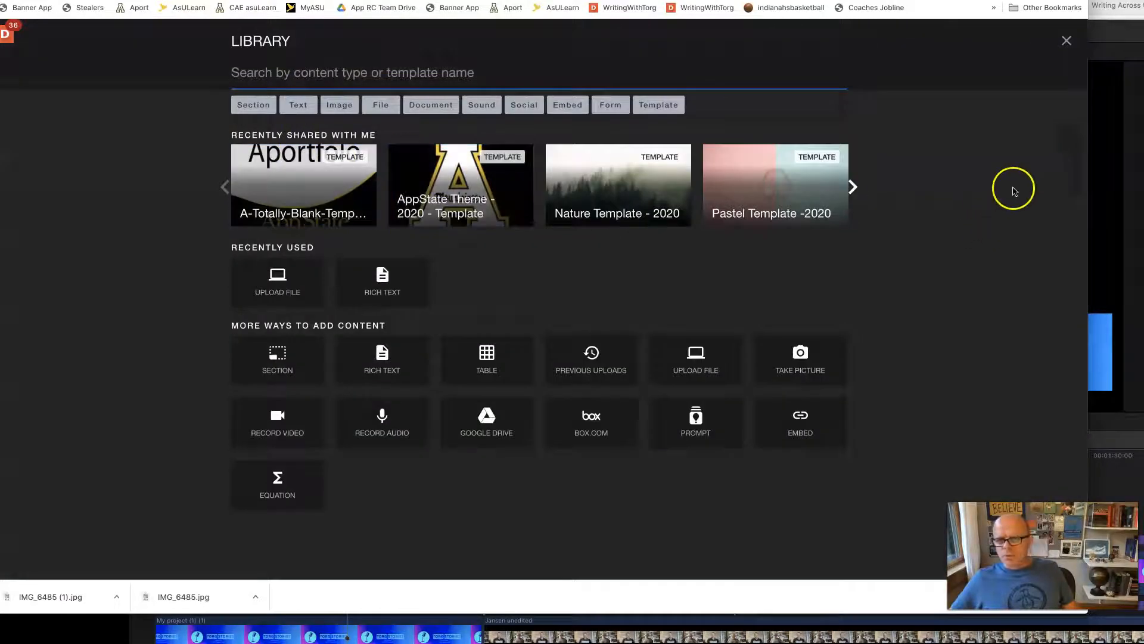
left_click(1067, 41)
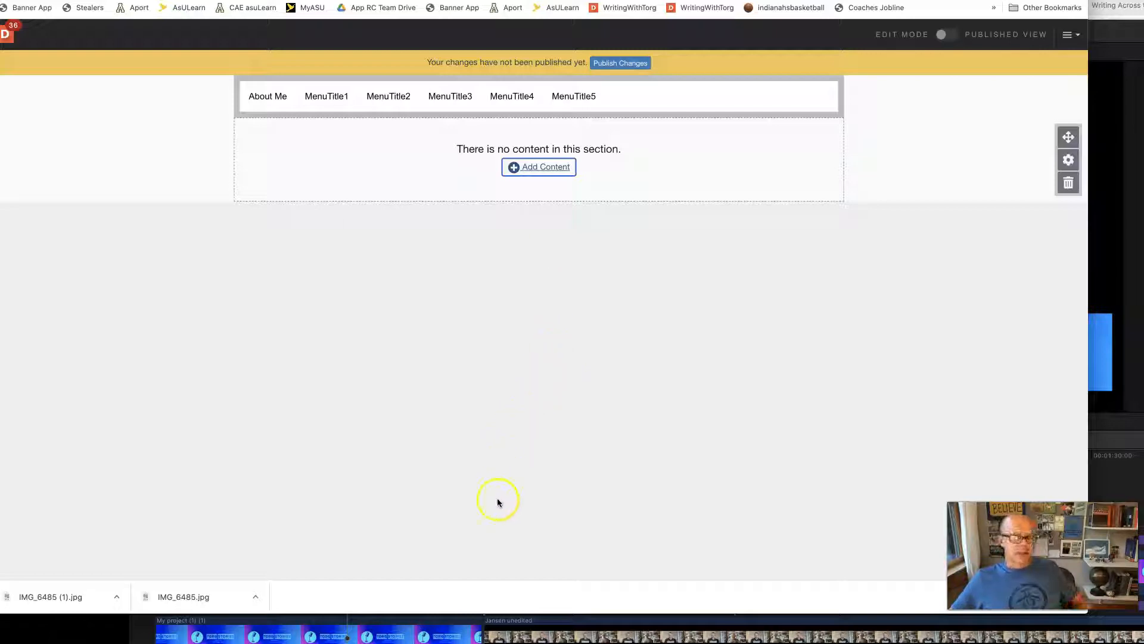
left_click(546, 174)
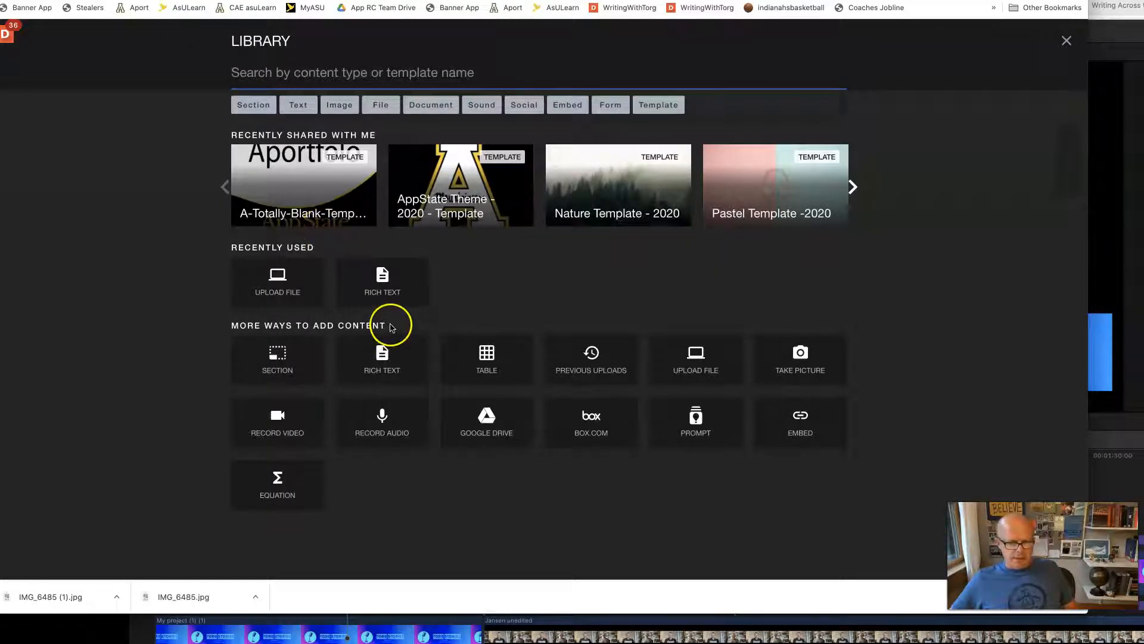
left_click(376, 357)
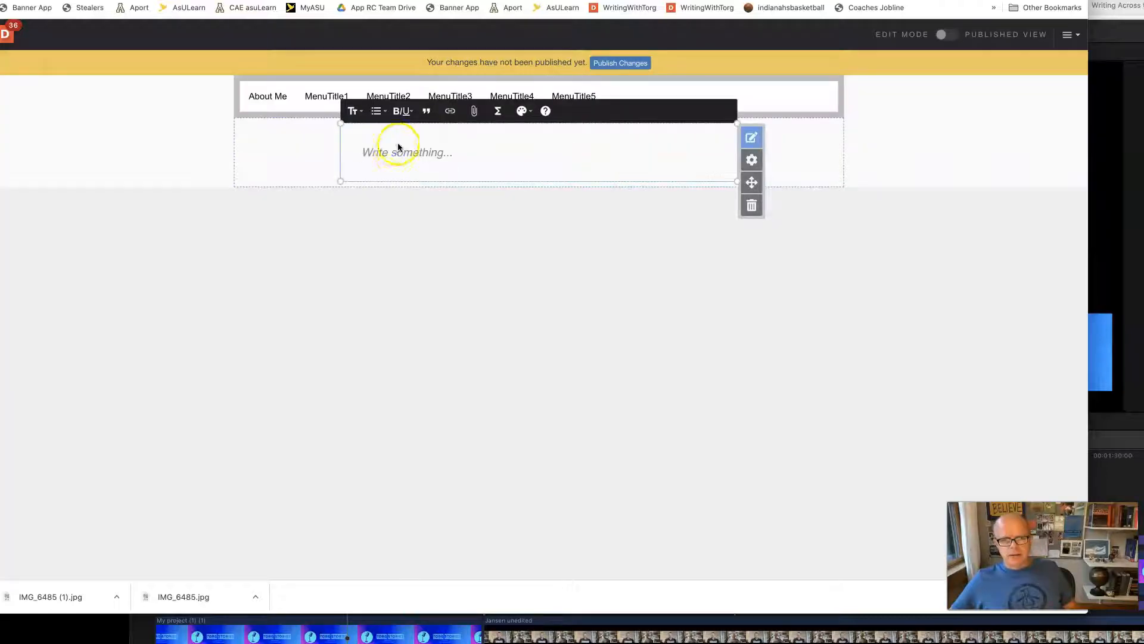
type("About Me: Bill Torgerson")
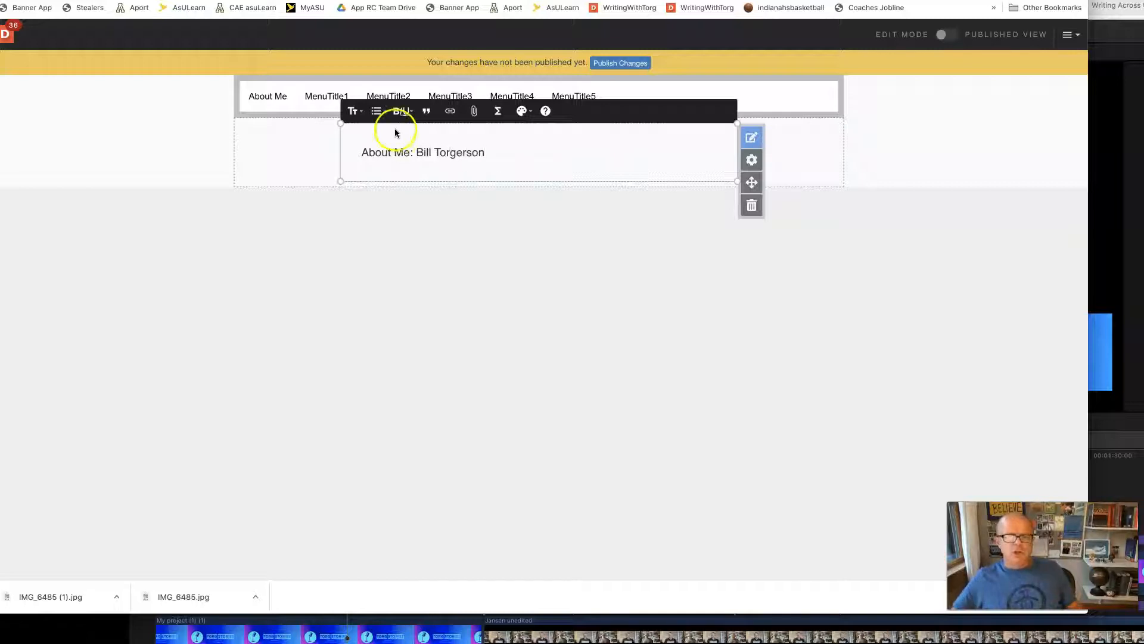
- Increase the font size of the whole "About Me" title line to 34
triple_click(399, 152)
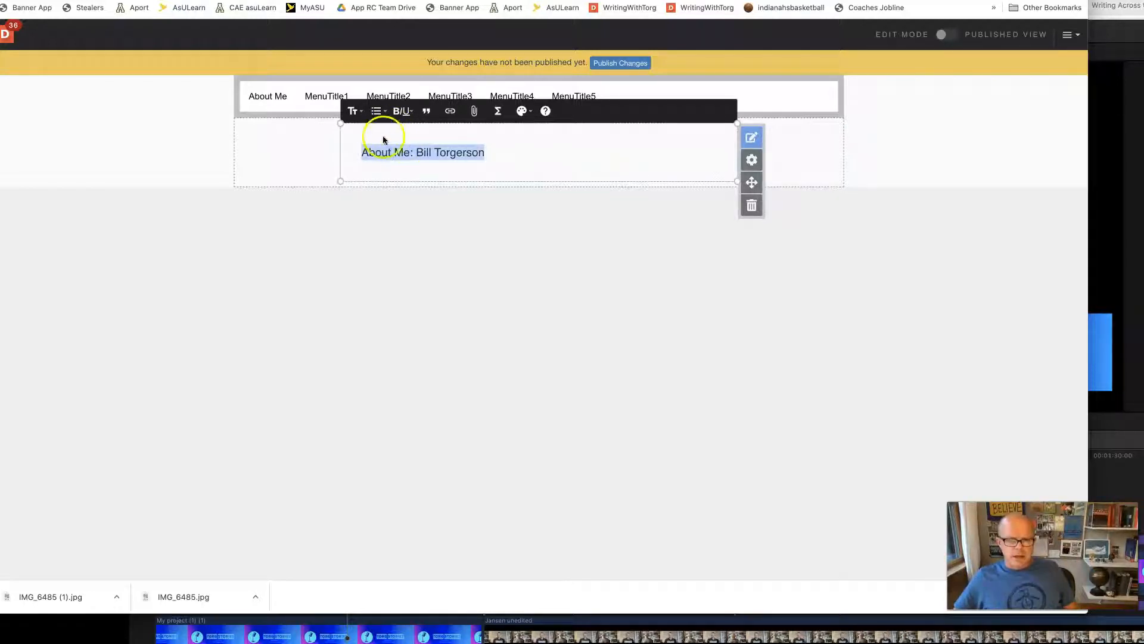
left_click(353, 112)
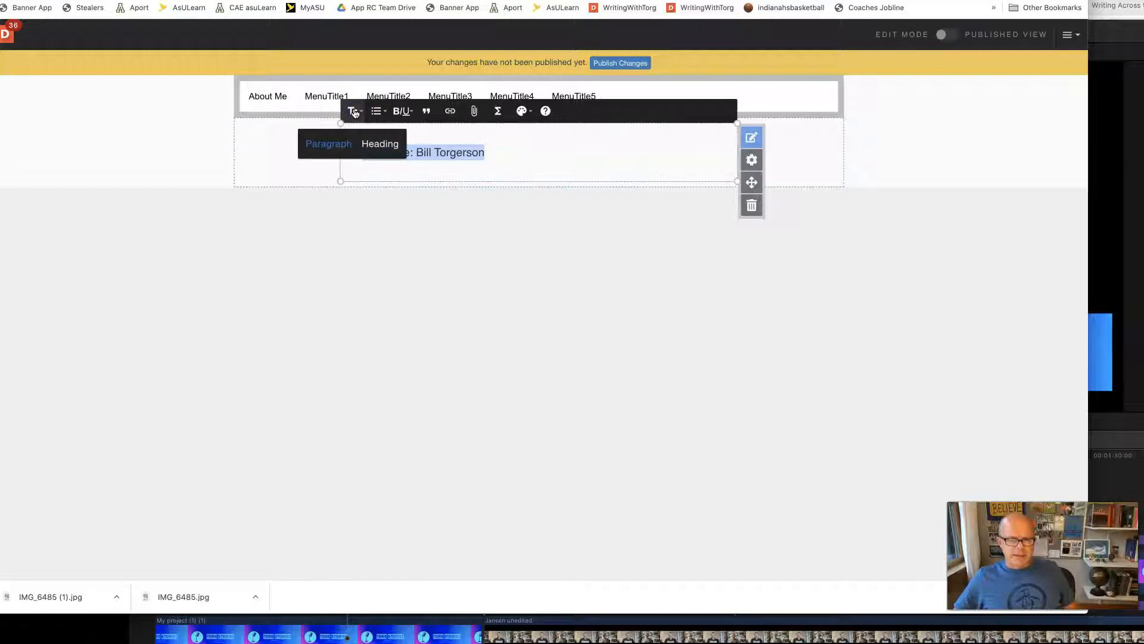
left_click(355, 112)
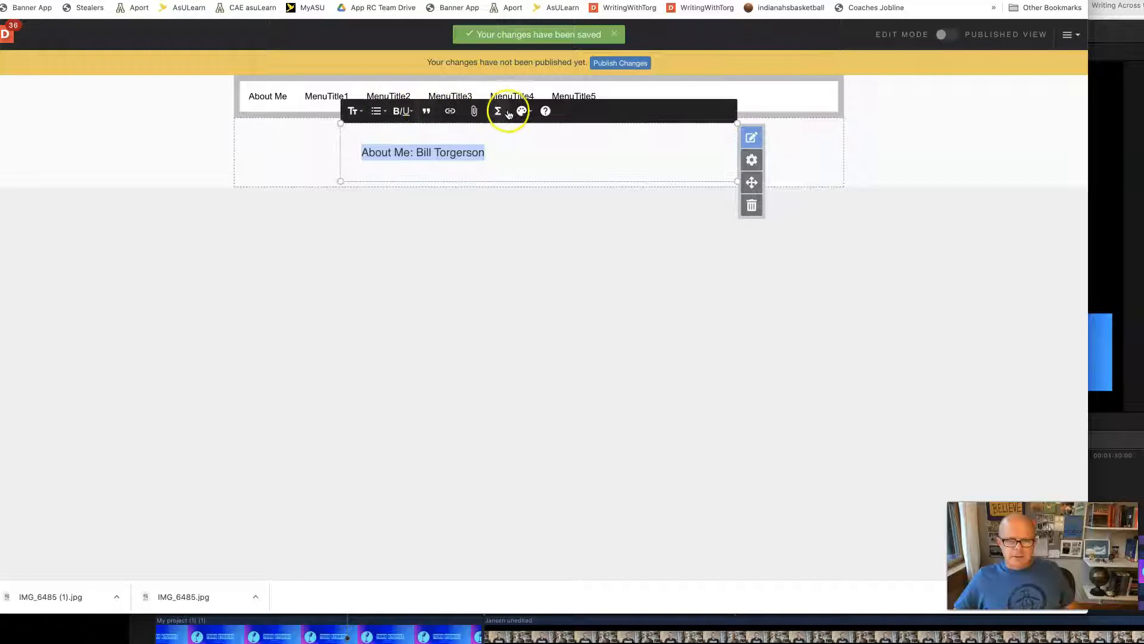
left_click(530, 115)
left_click(546, 144)
left_click(546, 143)
left_click(545, 143)
left_click(546, 143)
left_click(546, 144)
left_click(546, 143)
left_click(546, 143)
left_click(546, 143)
left_click(546, 144)
left_click(546, 144)
left_click(546, 144)
left_click(546, 143)
left_click(546, 144)
left_click(545, 144)
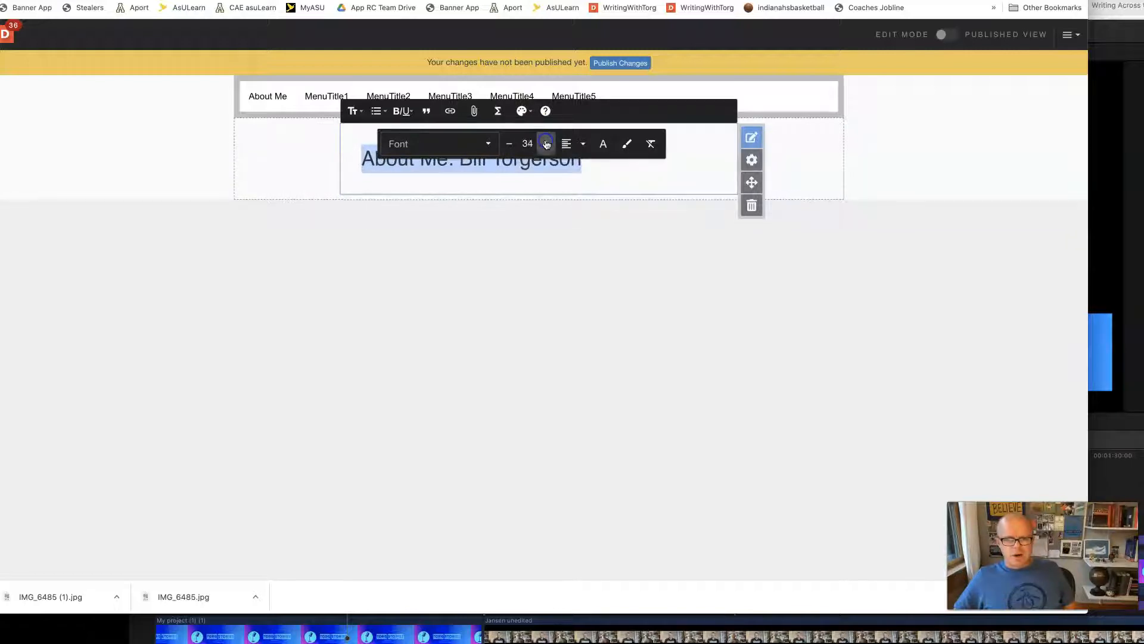
left_click(571, 179)
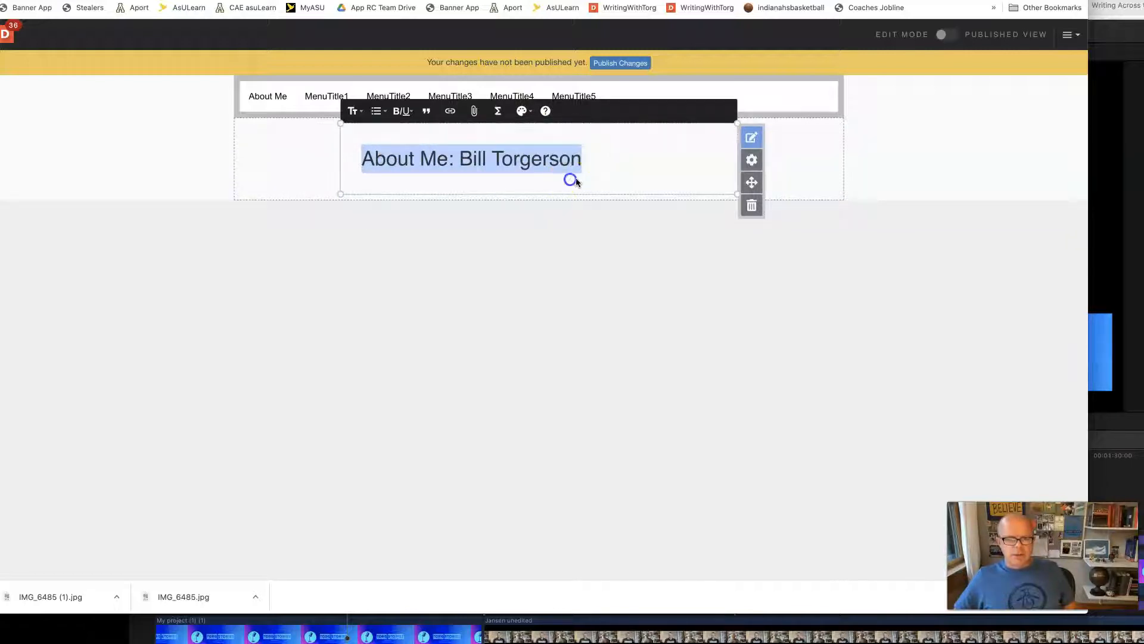
left_click(577, 266)
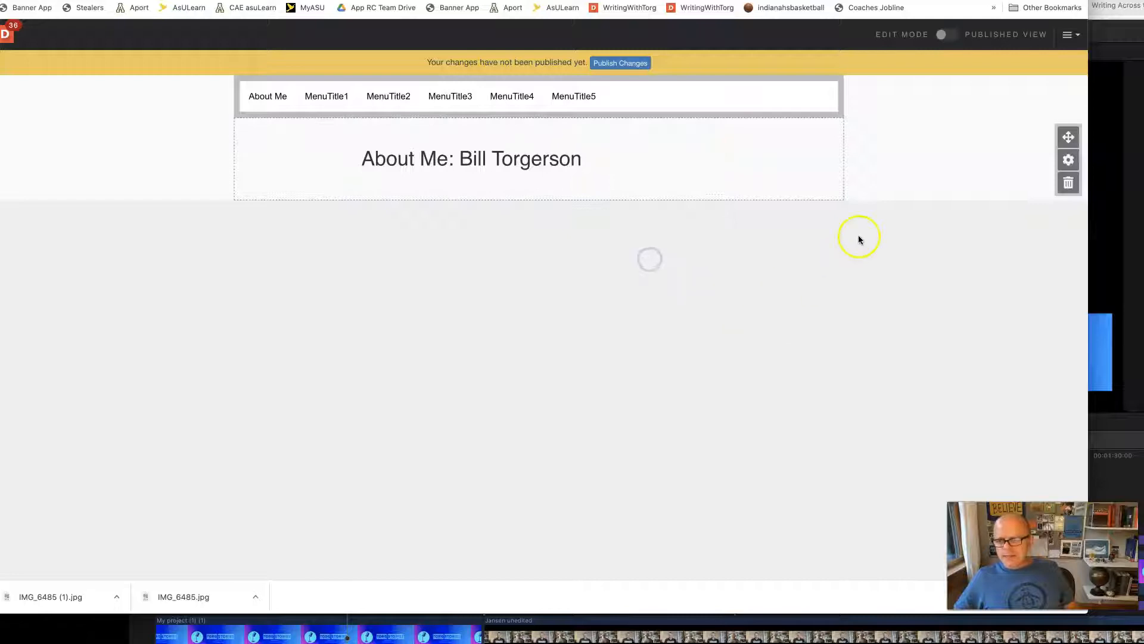
- Add an image below the title by uploading IMG_6485 (1).jpg from the Desktop, previewing the file before selecting it
left_click_drag(1001, 0, 862, 0)
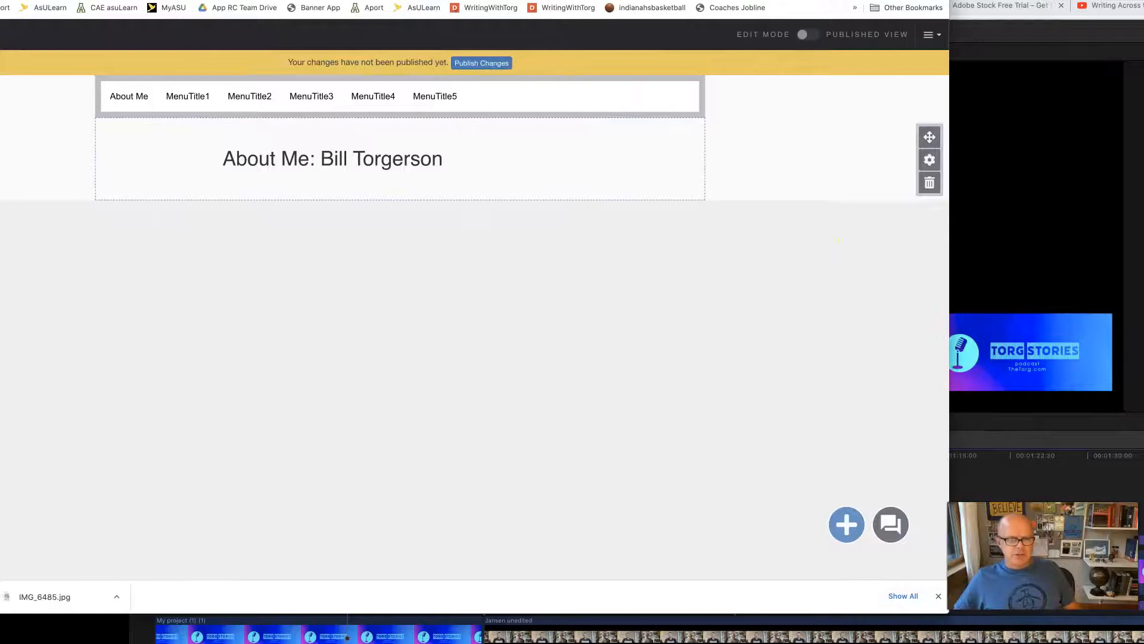
left_click(845, 525)
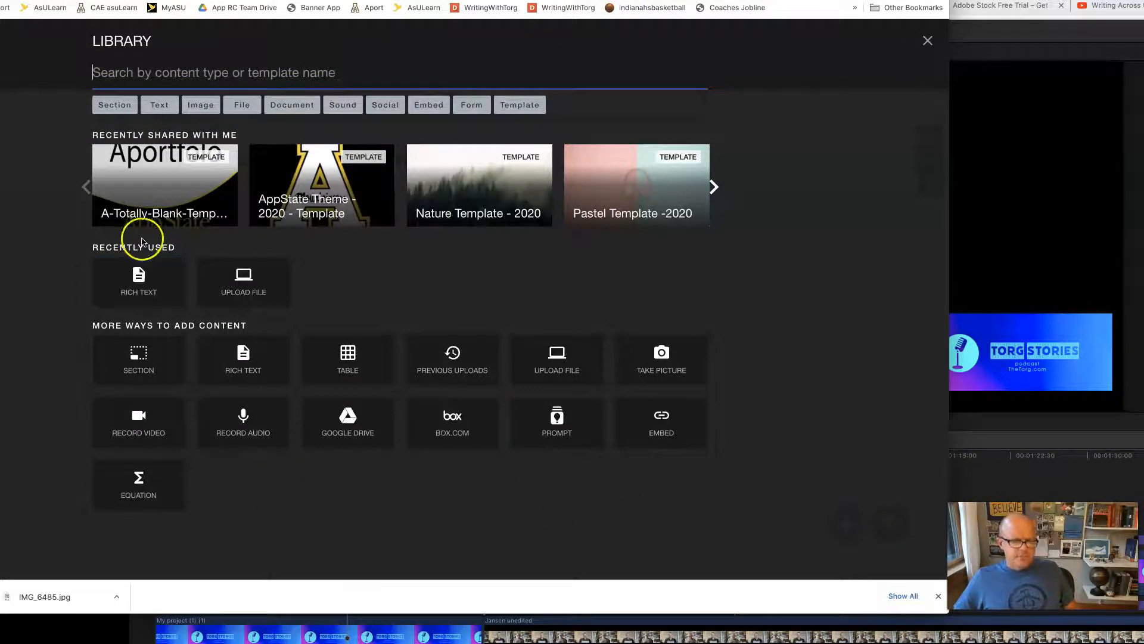
left_click(202, 110)
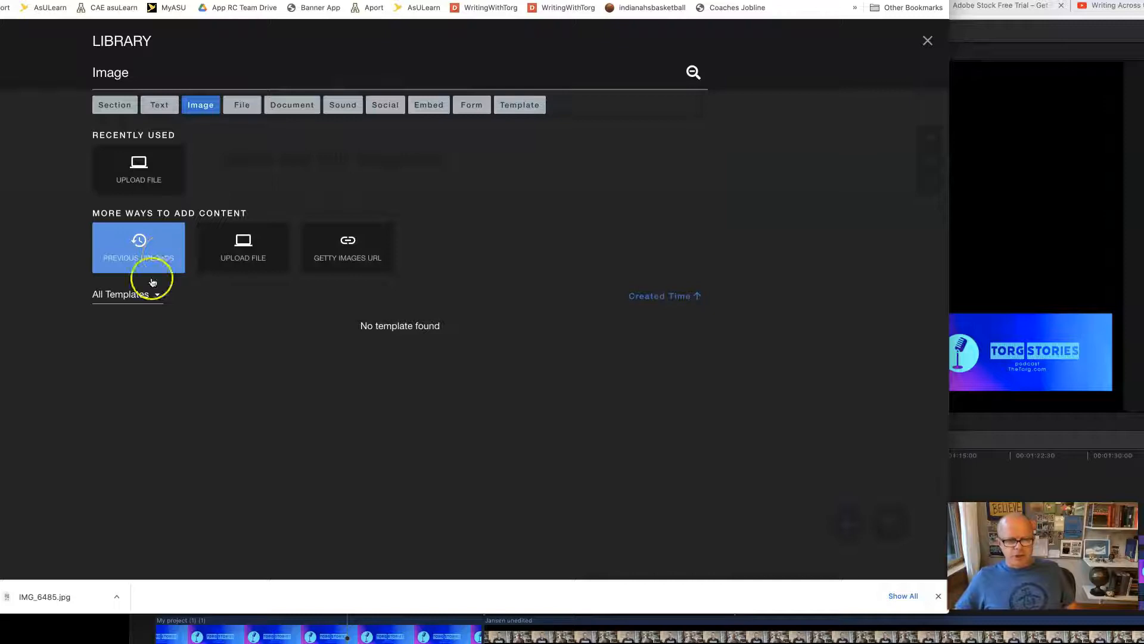
left_click(240, 248)
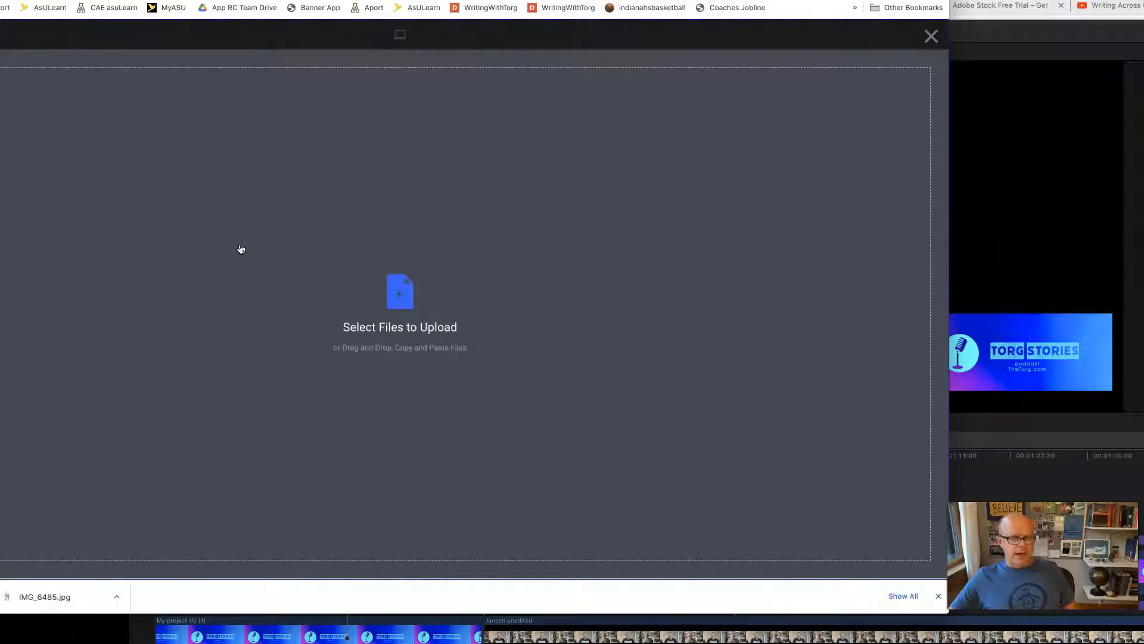
left_click(368, 289)
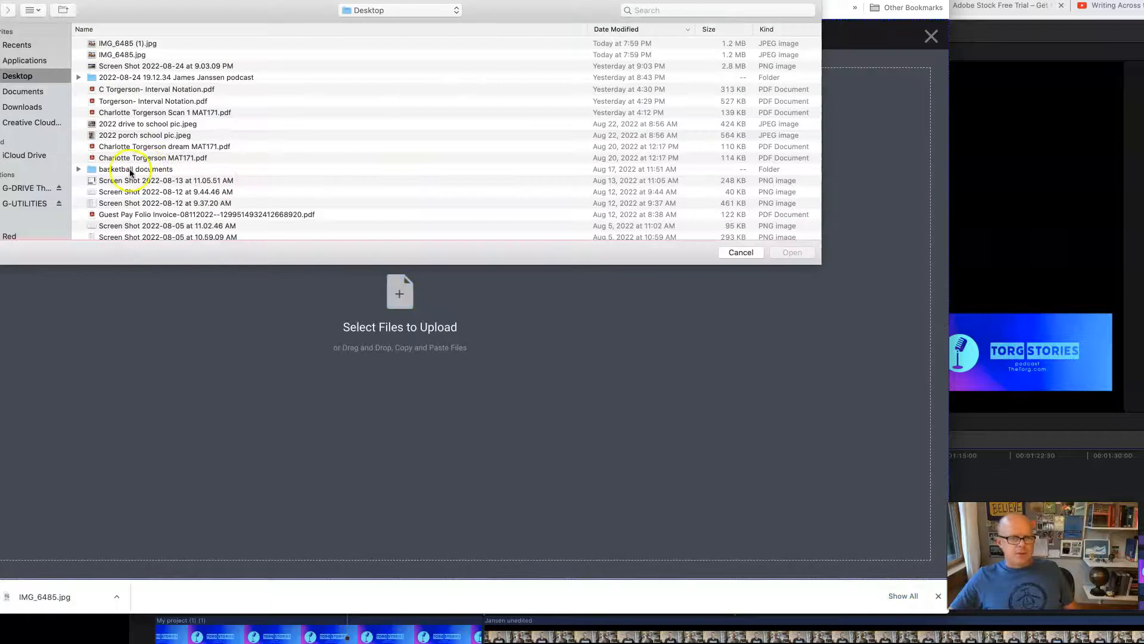
left_click(137, 46)
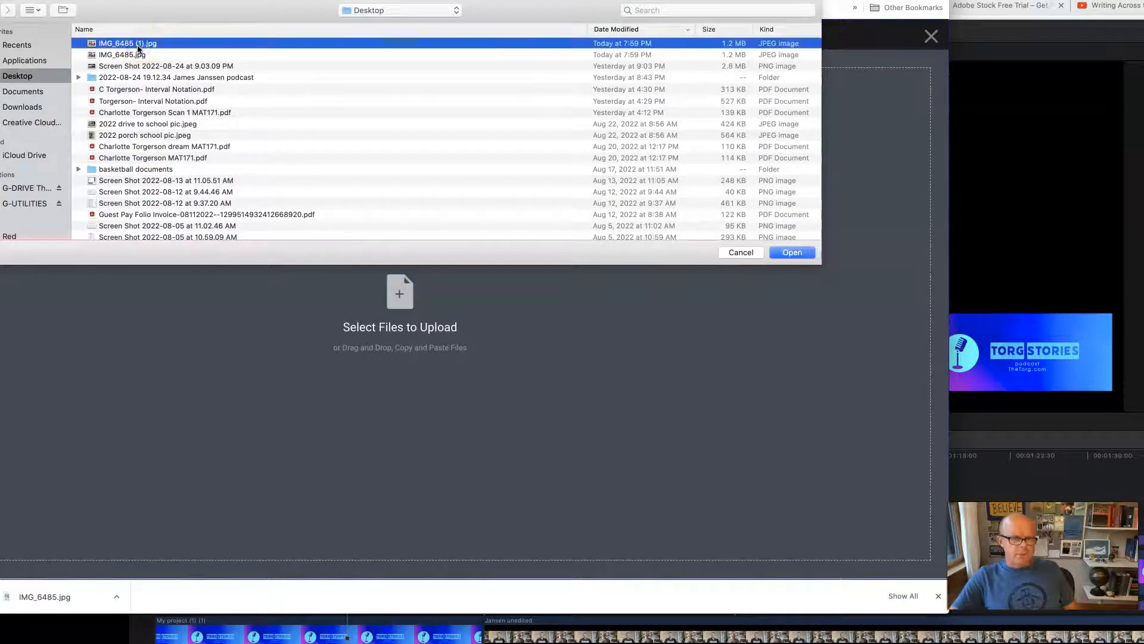
key("space")
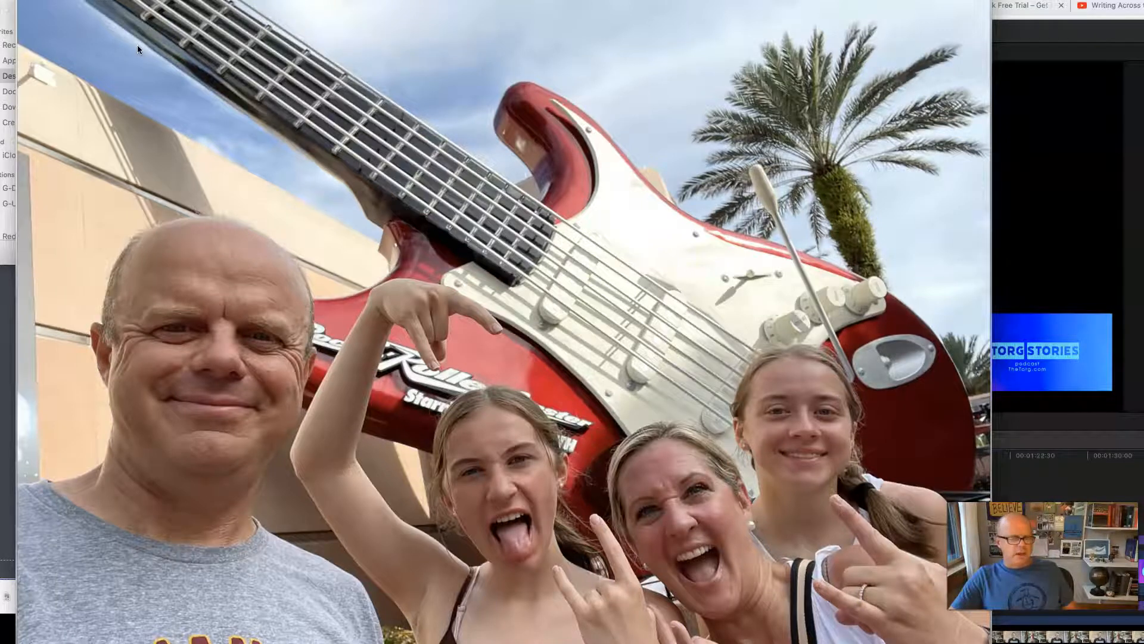
key("space")
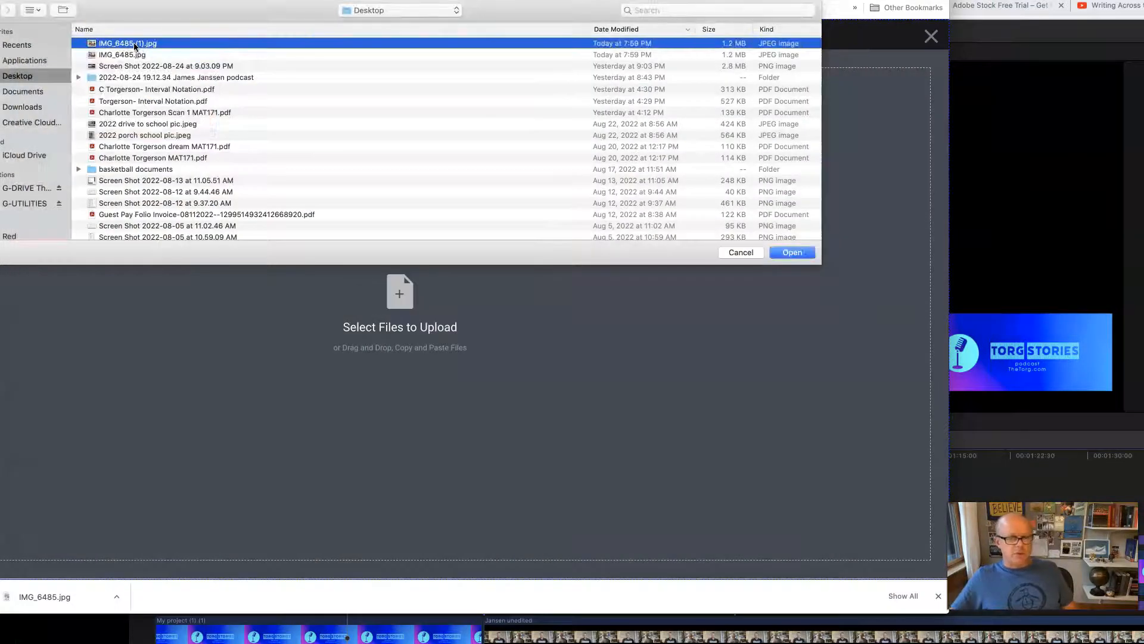
double_click(136, 47)
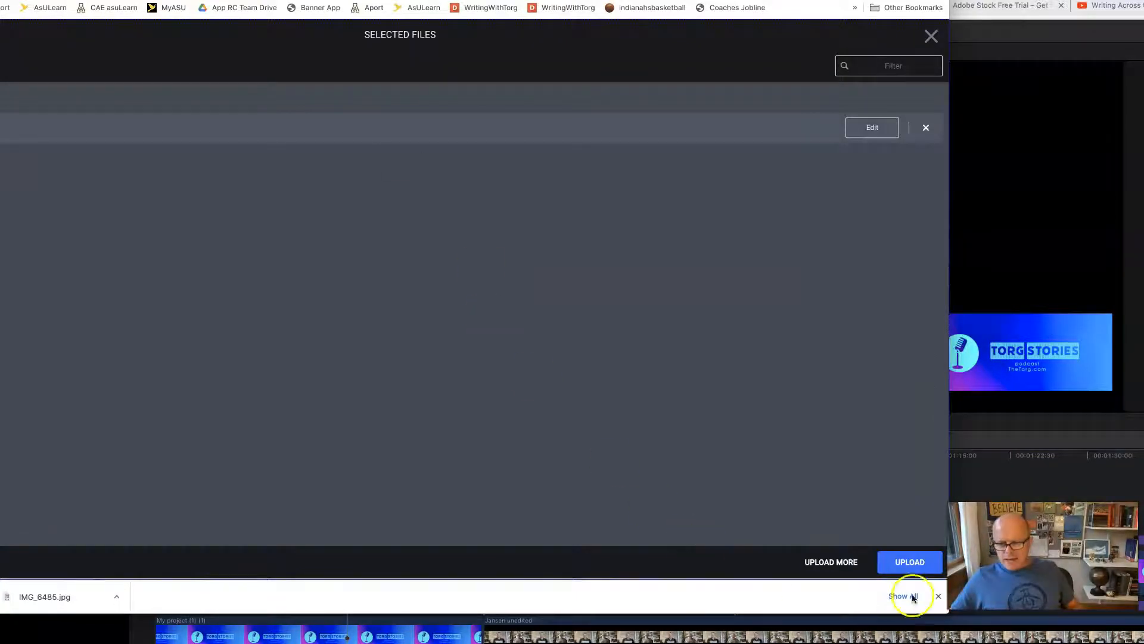
left_click(903, 554)
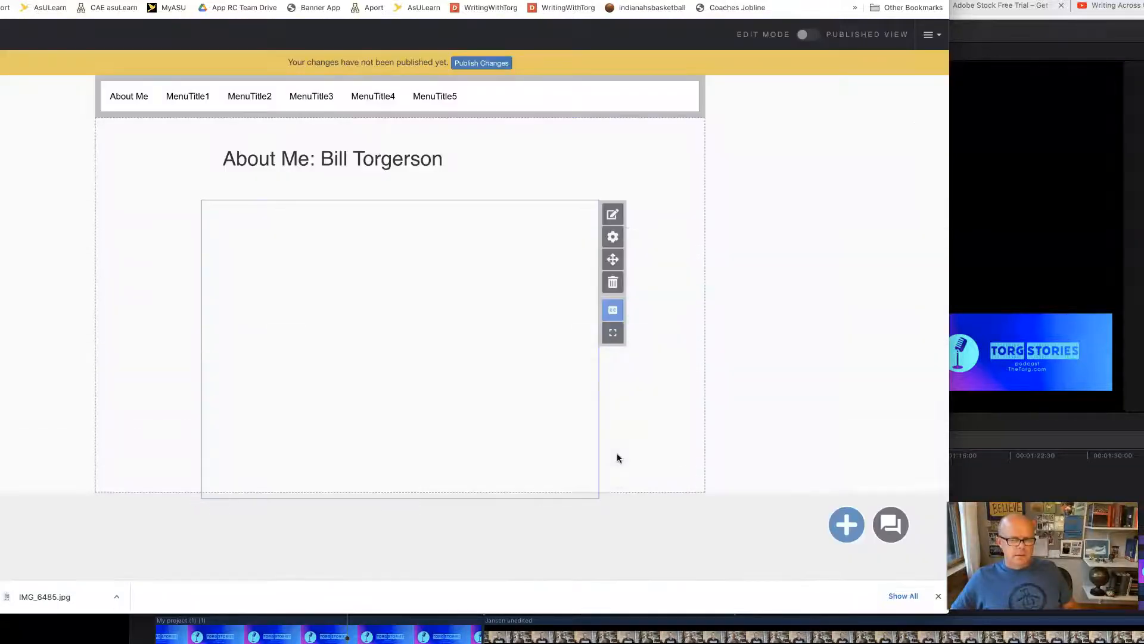
- Try moving the photo to the right edge of its section and back to the center
scroll(617, 454, "down", 1)
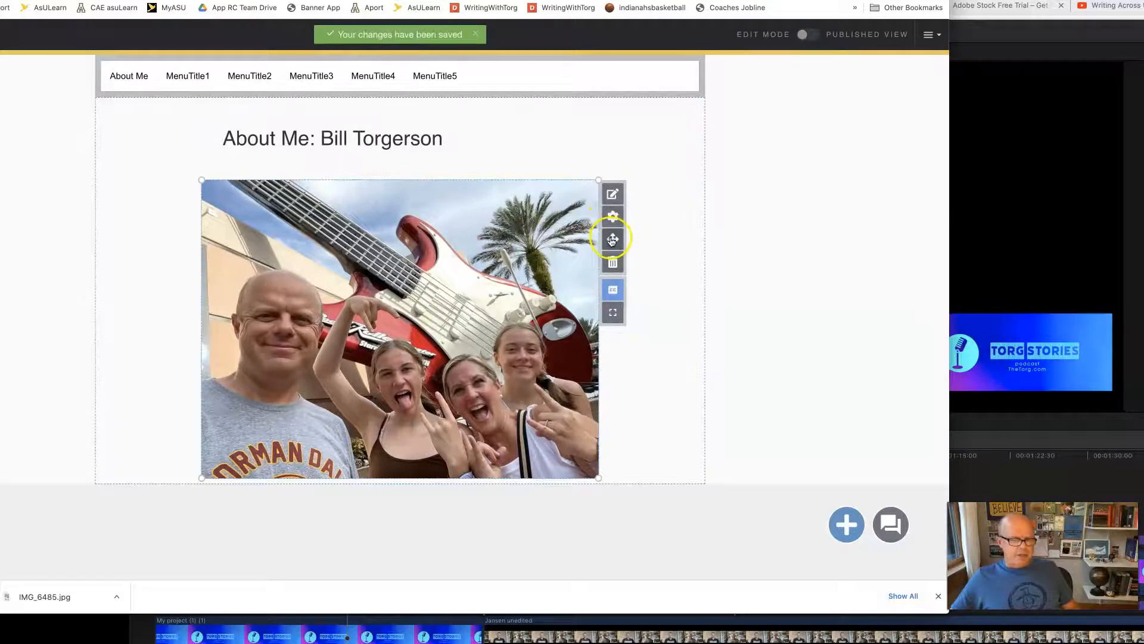
left_click_drag(612, 241, 671, 258)
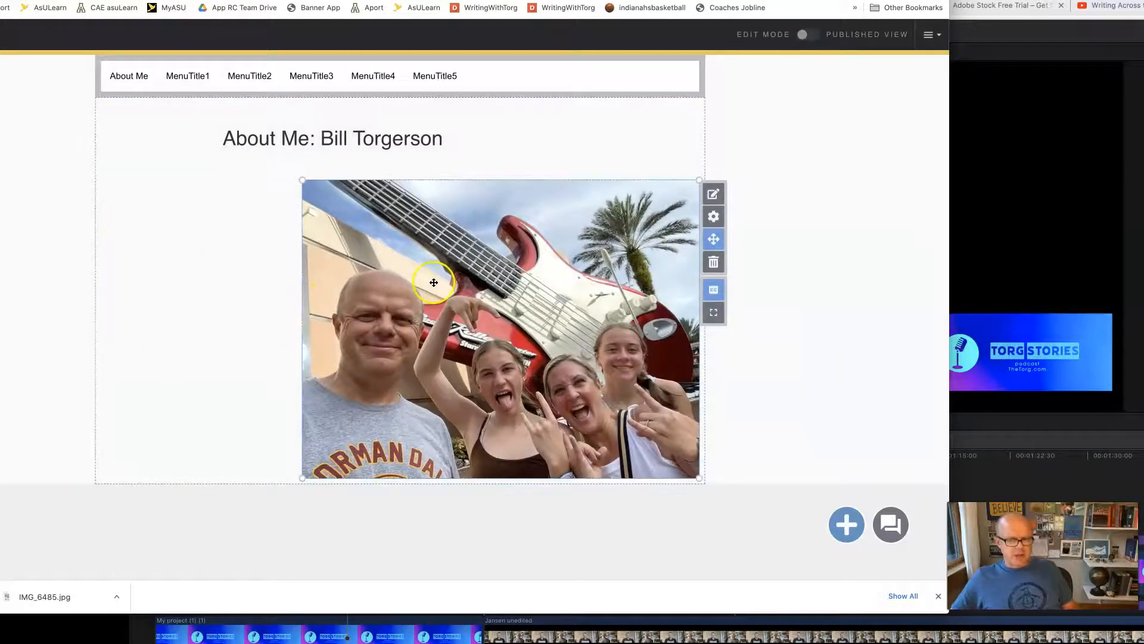
left_click_drag(454, 282, 355, 281)
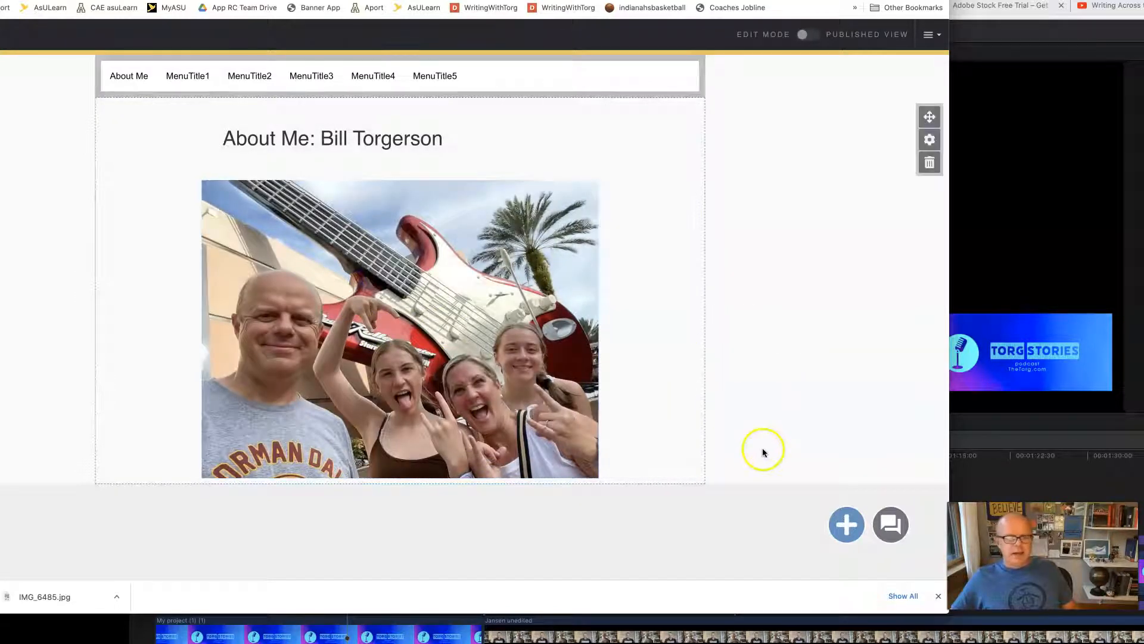
- Add an empty rich text block below the photo, filtering the content library by Text
left_click(847, 525)
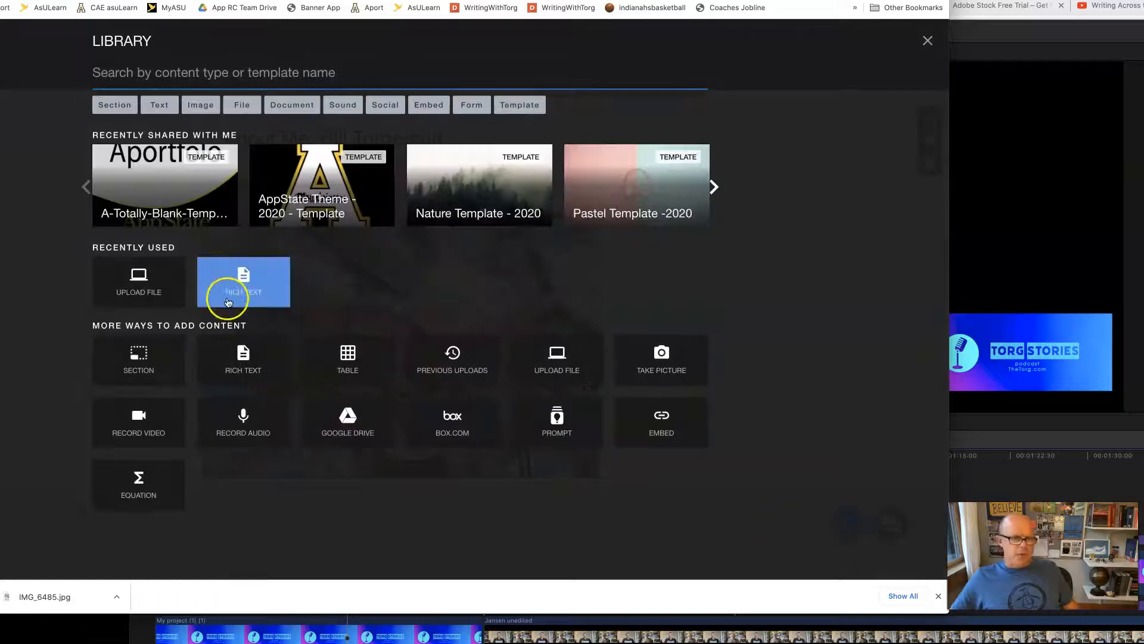
left_click(159, 105)
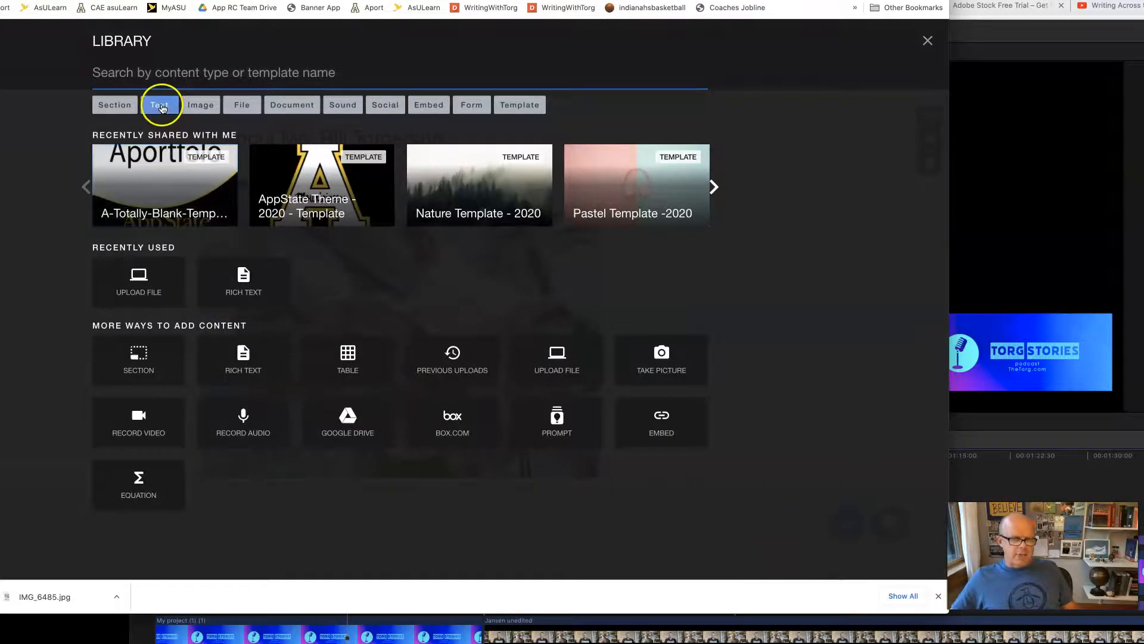
left_click(102, 184)
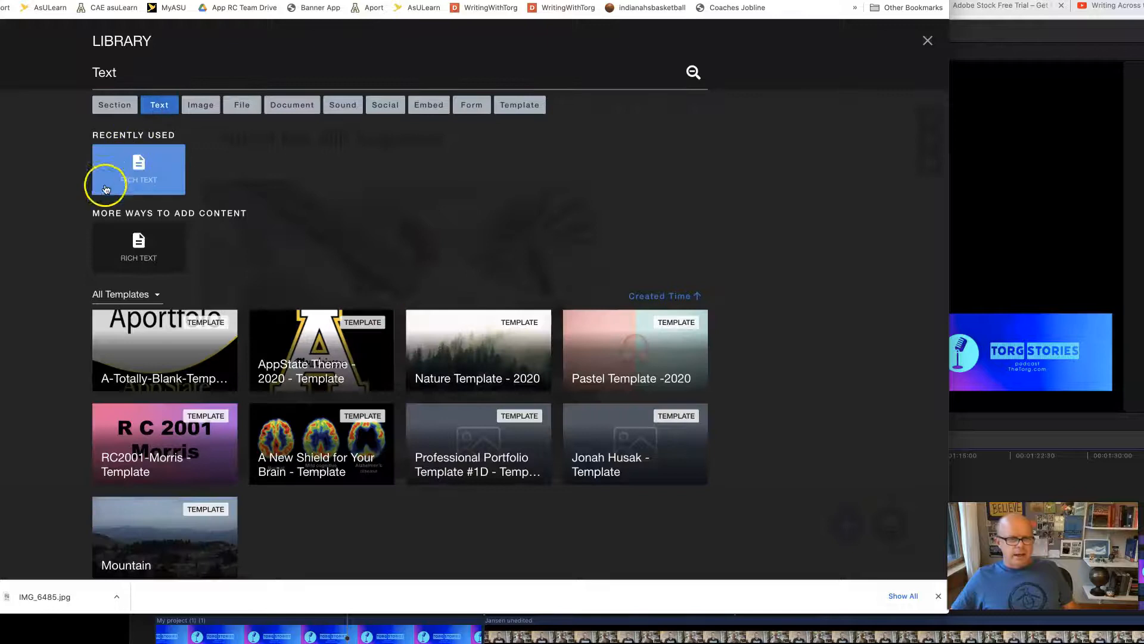
left_click(124, 231)
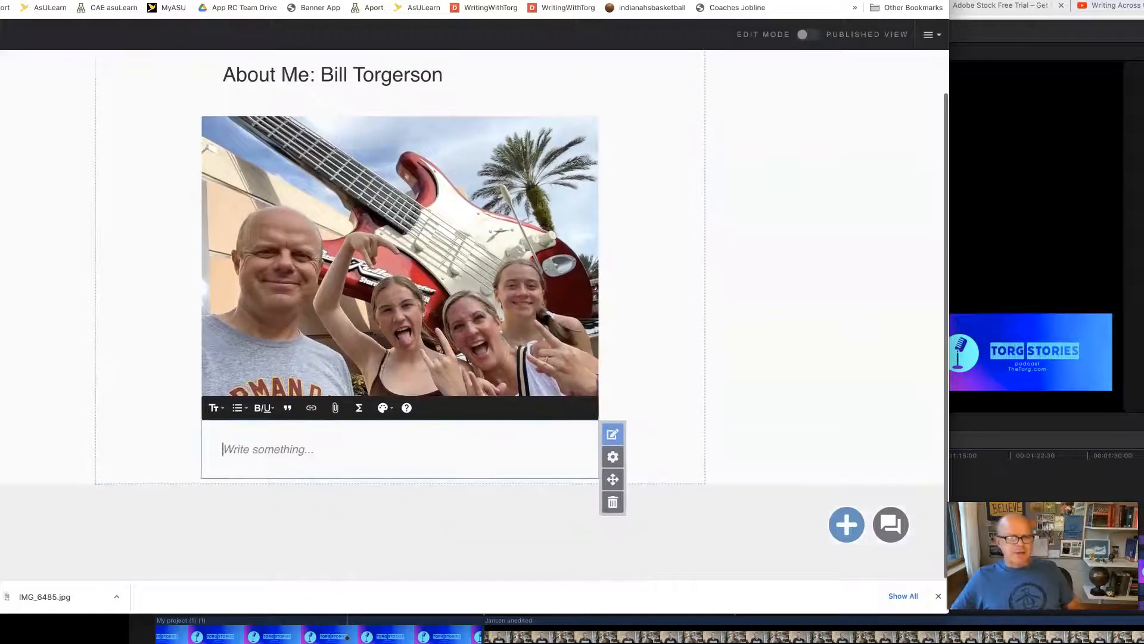
- Copy the first four paragraphs of the About Me document in Google Docs and paste them into the empty text block below the photo
key("ctrl+Tab")
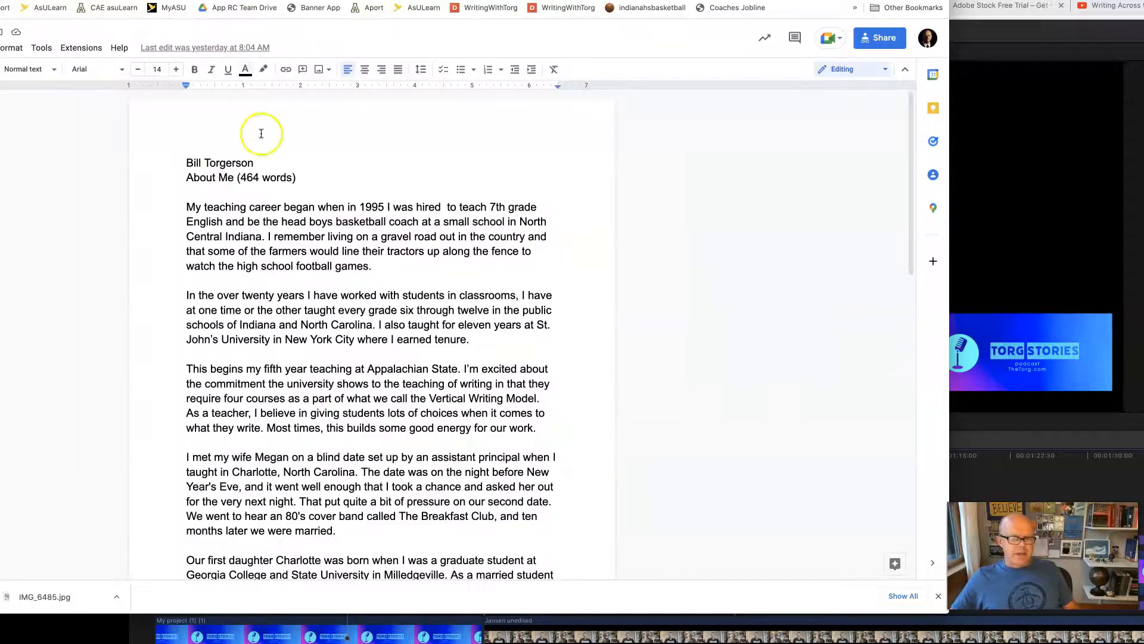
scroll(281, 225, "down", 1)
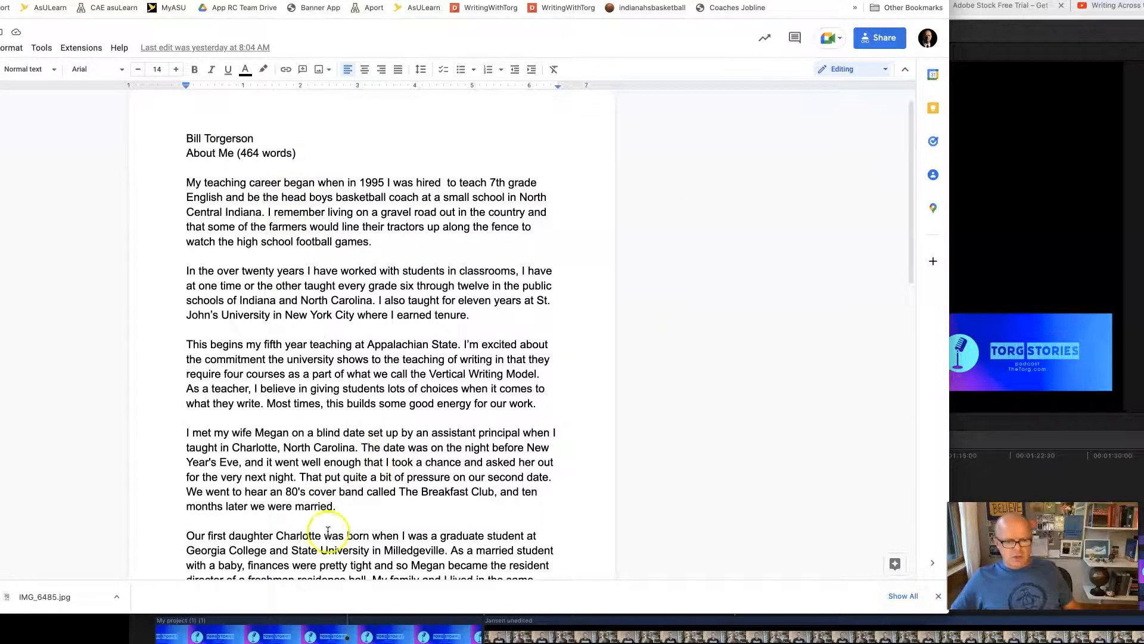
left_click_drag(337, 507, 135, 176)
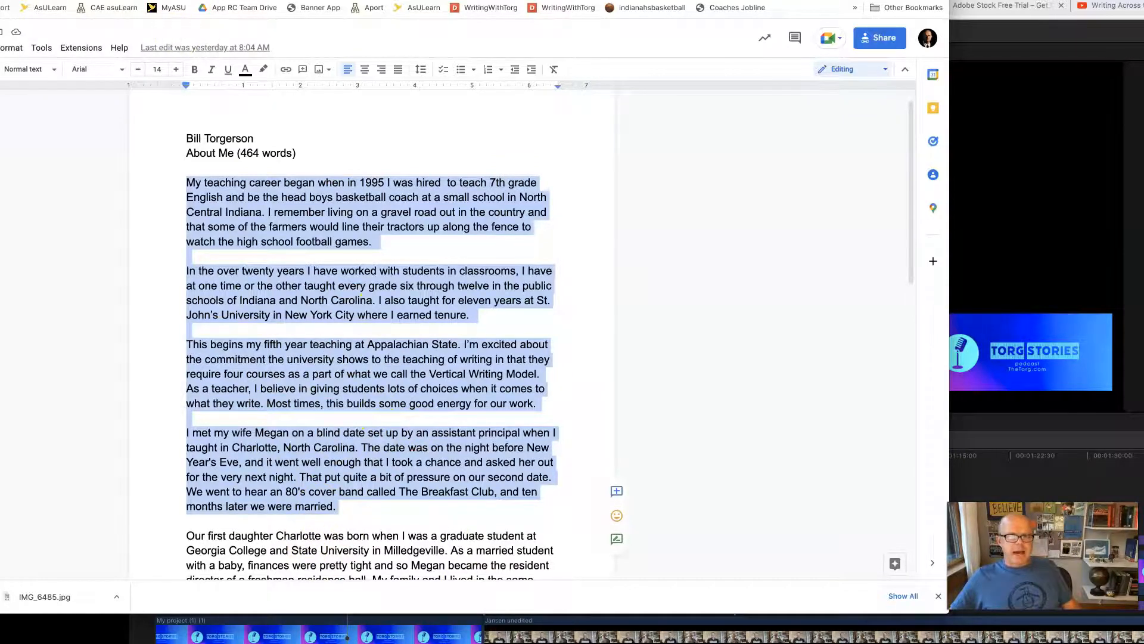
key("ctrl+Tab")
left_click(255, 451)
right_click(253, 455)
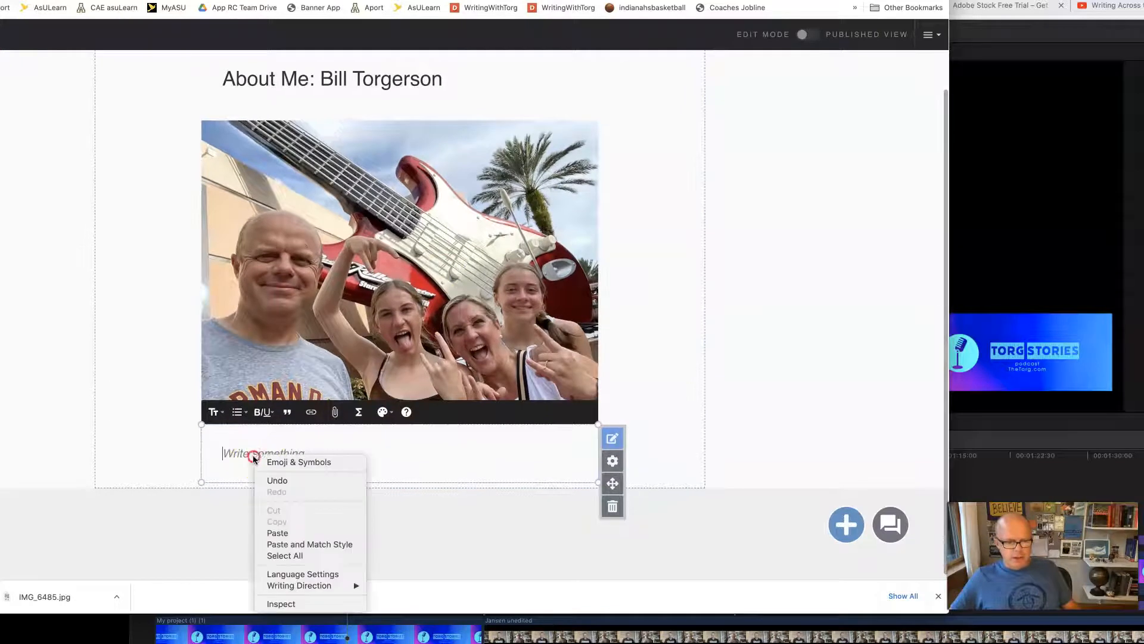
left_click(288, 534)
scroll(716, 342, "down", 6)
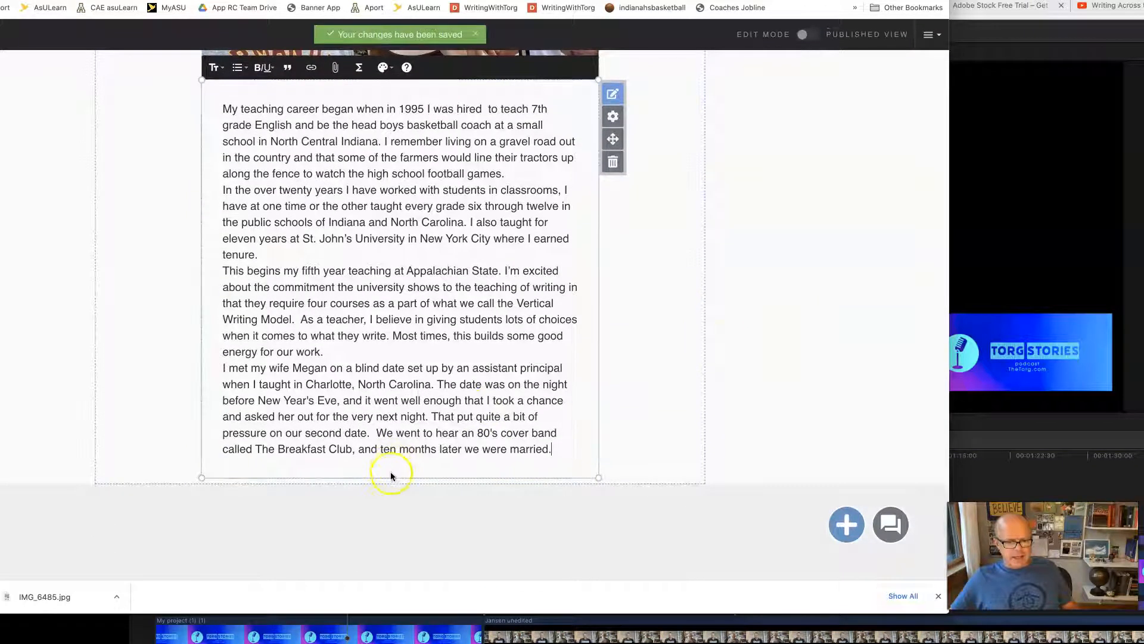
- Try shortening the biography text block, and fit it back to its text with Auto Resize
left_click_drag(389, 478, 392, 421)
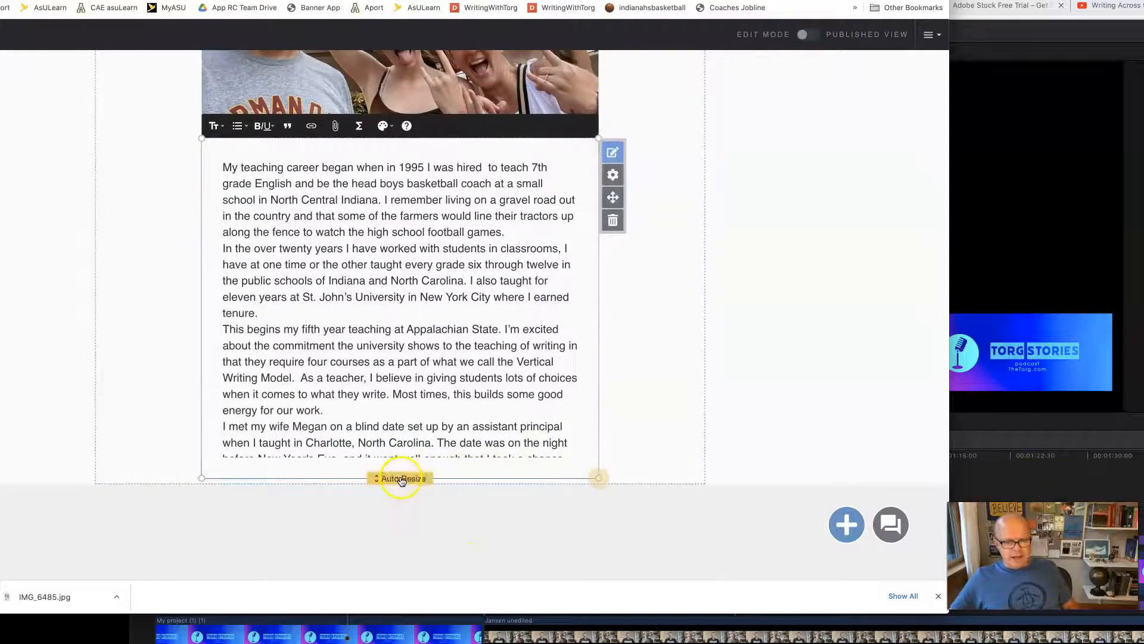
left_click(403, 481)
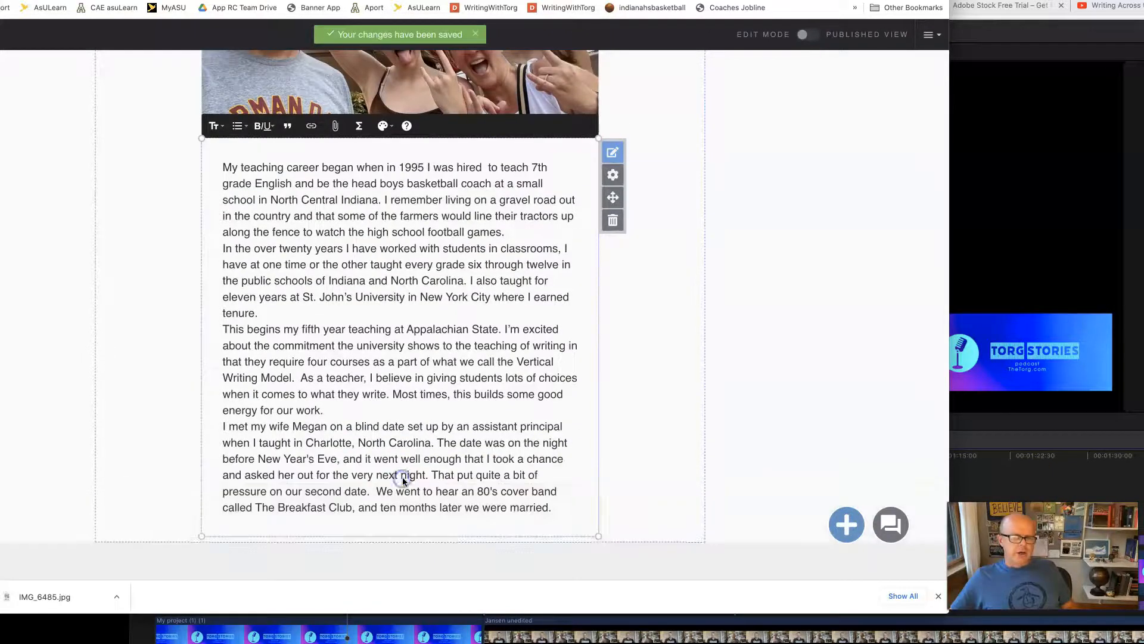
- Unlock the ePortfolio's header section and open its navigation module for editing
scroll(741, 421, "up", 3)
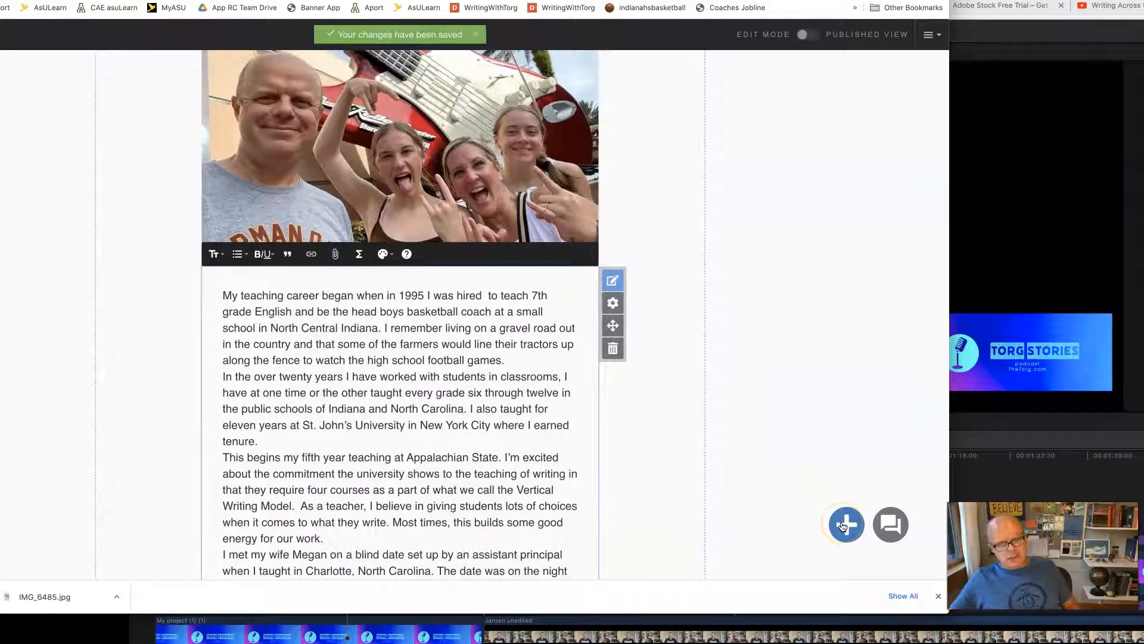
scroll(621, 266, "up", 3)
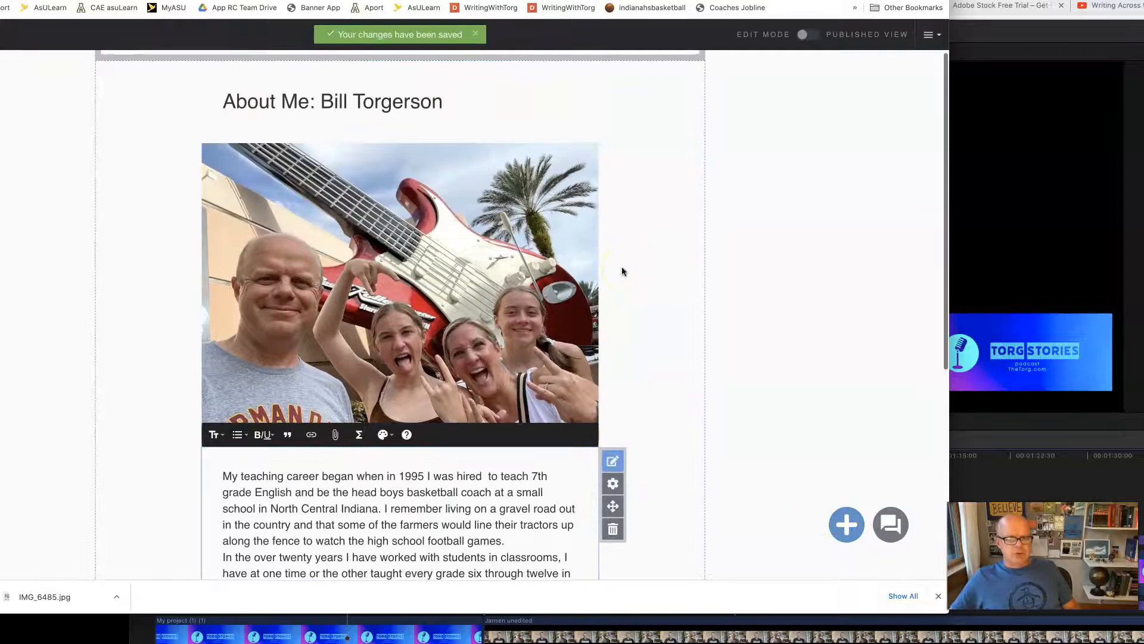
scroll(621, 271, "up", 1)
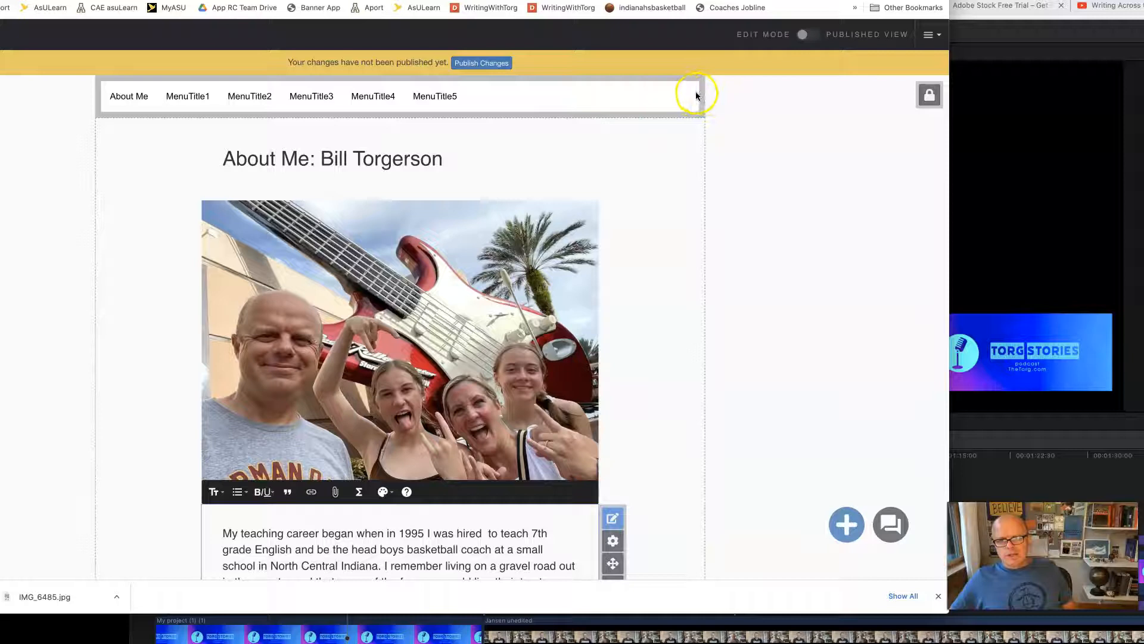
left_click(931, 97)
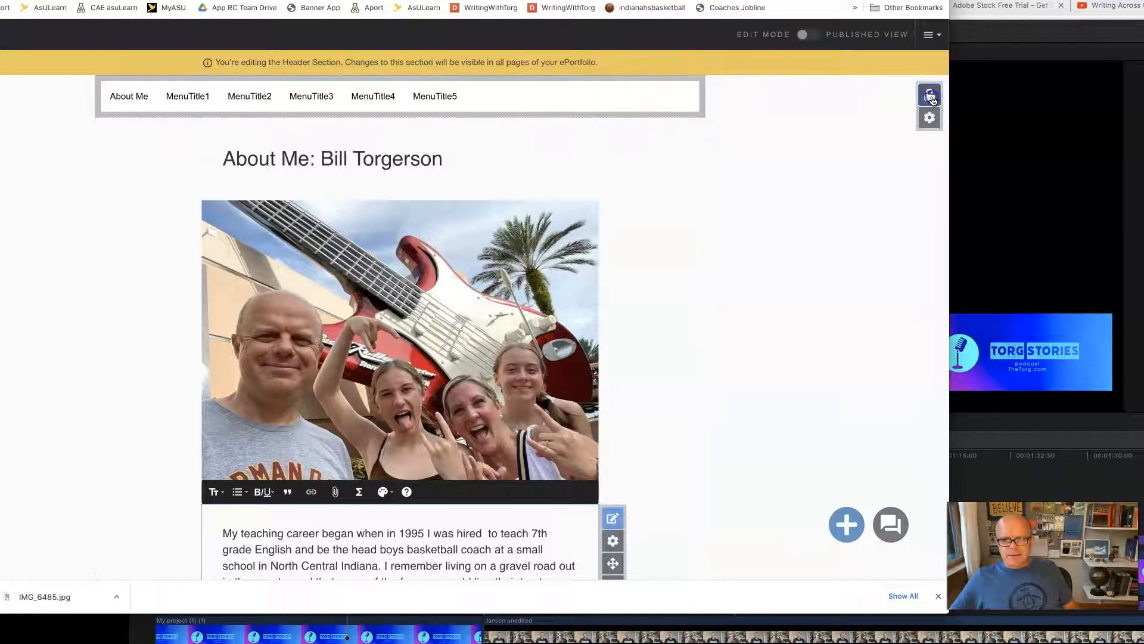
mouse_move(699, 94)
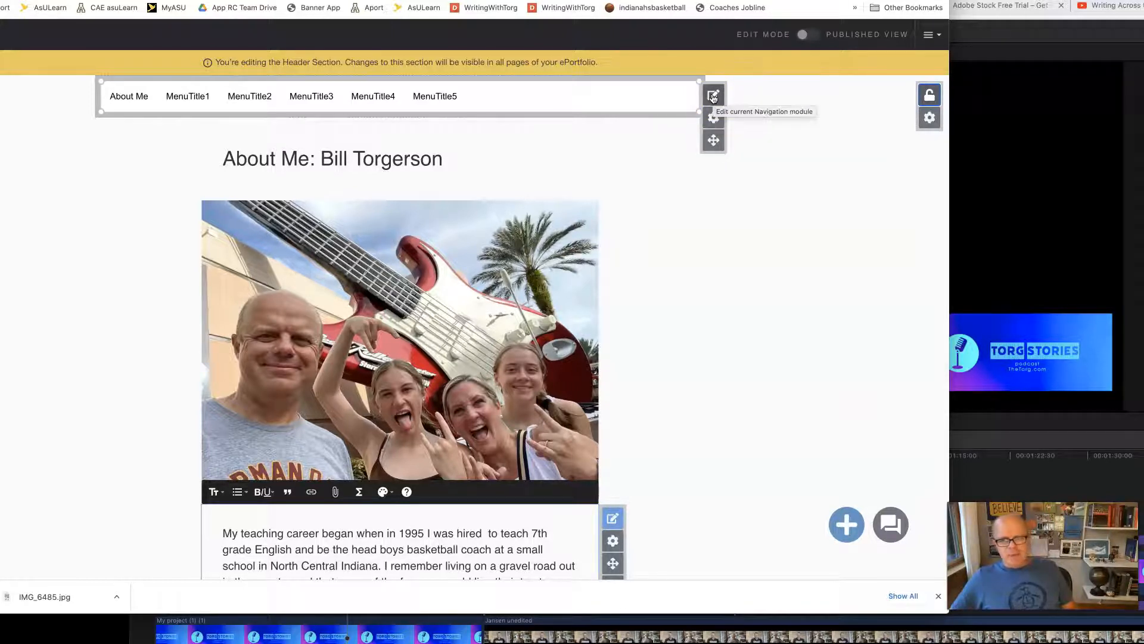
left_click(714, 96)
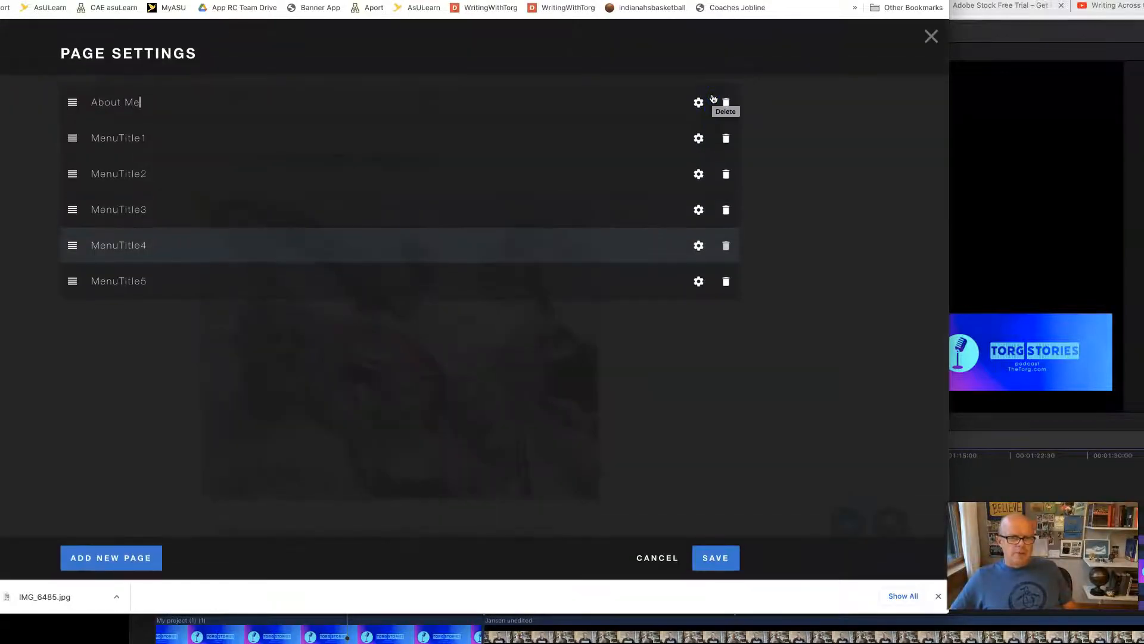
- Move the MenuTitle1 page above About Me and rename it "Reflective Letter"
left_click_drag(72, 138, 63, 96)
double_click(124, 104)
type("Re")
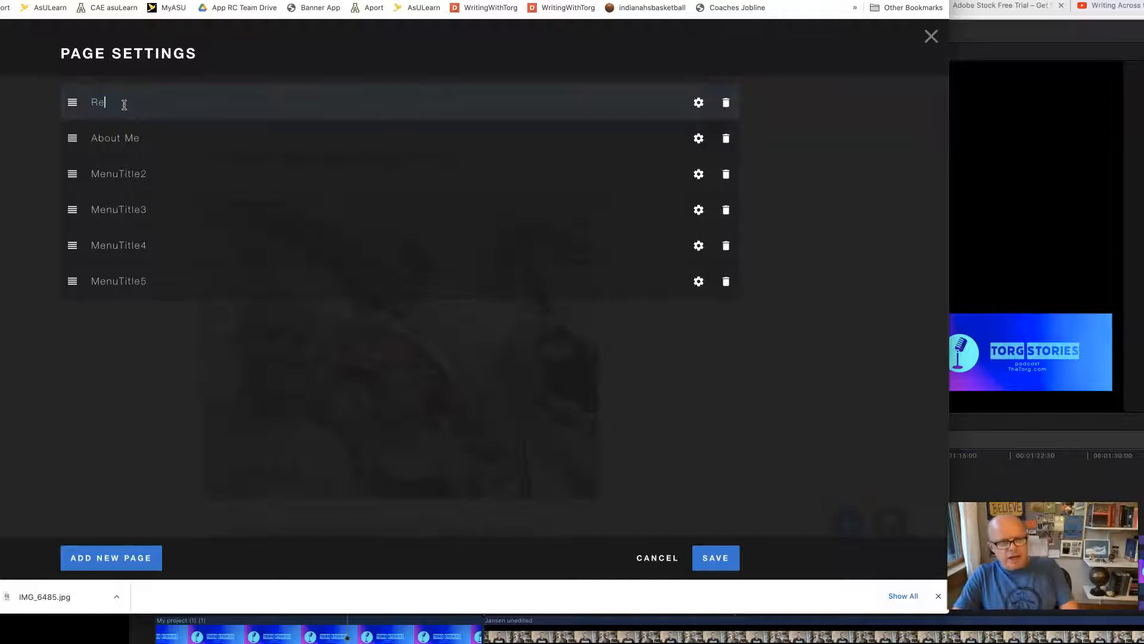
type("flective Letter")
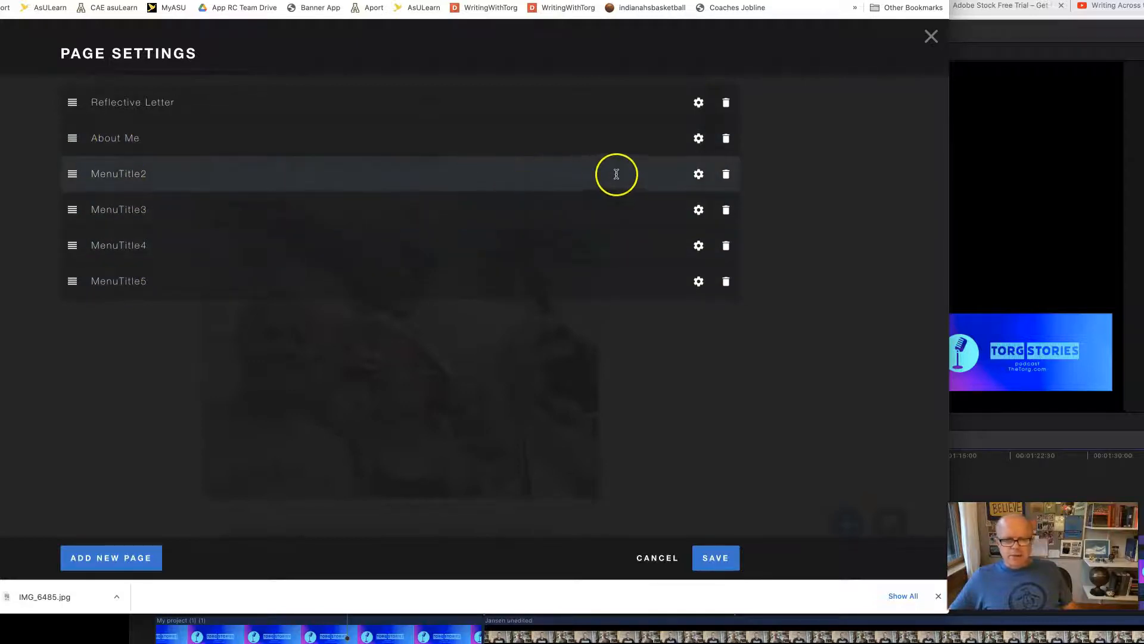
- Delete the pages MenuTitle2, MenuTitle3, MenuTitle4 and MenuTitle5, save the page settings and confirm the deletion with "delete"
left_click(725, 175)
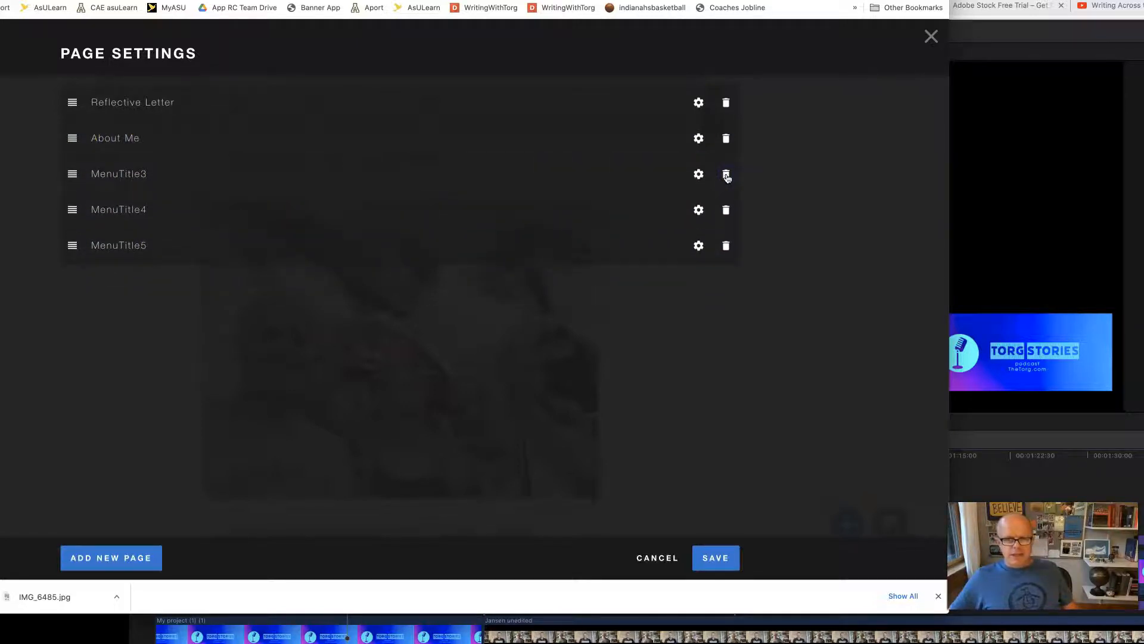
left_click(726, 175)
left_click(726, 175)
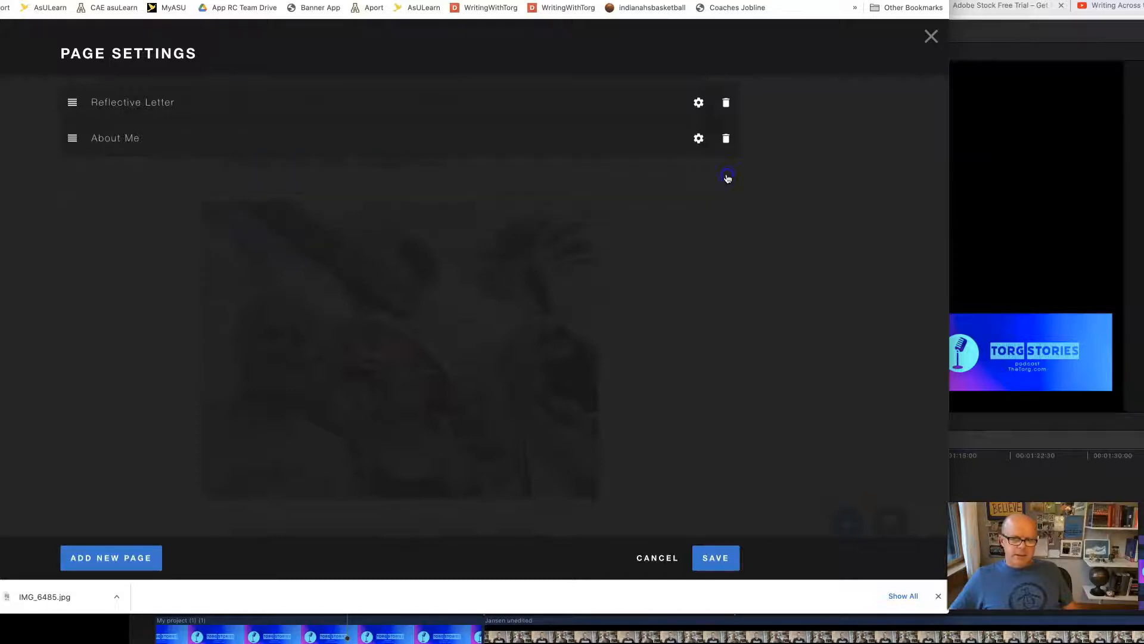
left_click(715, 557)
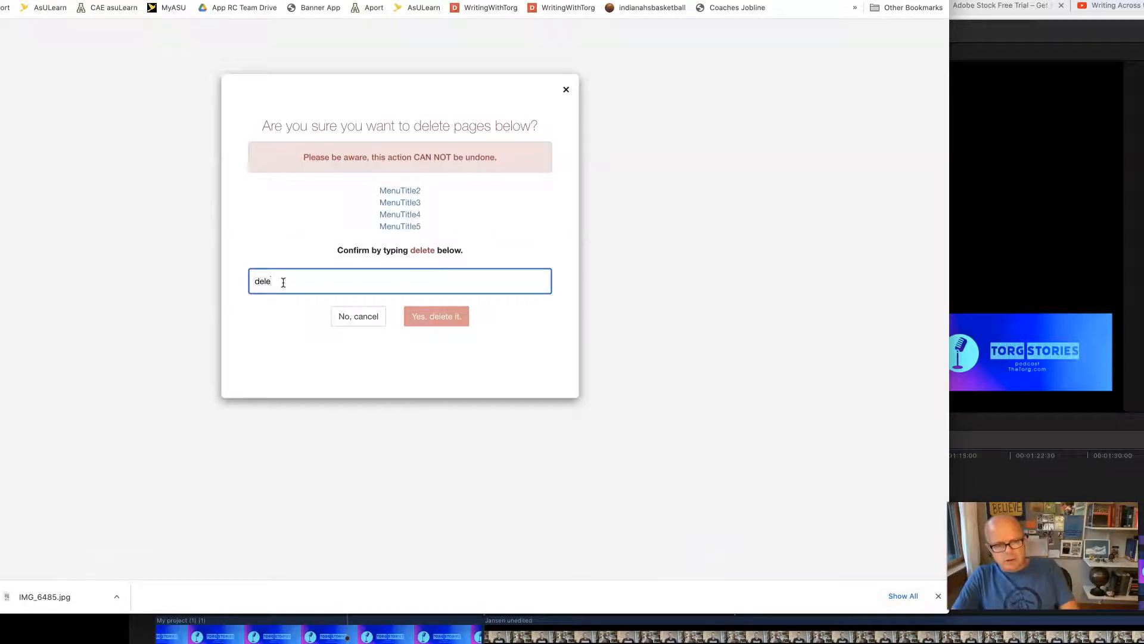
type("delete")
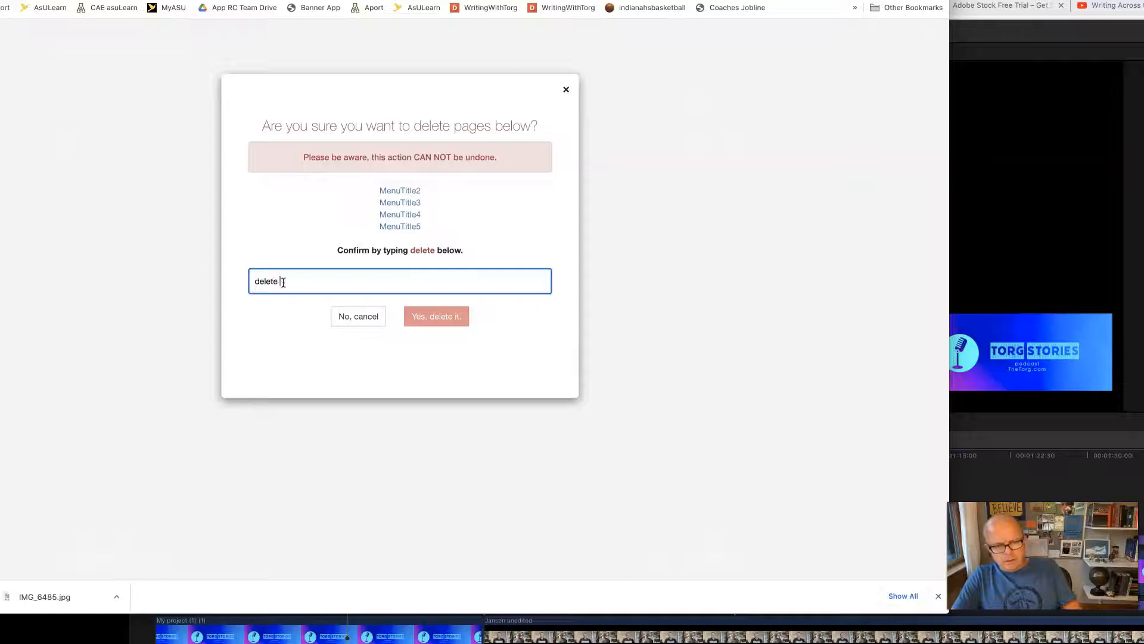
left_click(344, 322)
key("BackSpace")
left_click(434, 316)
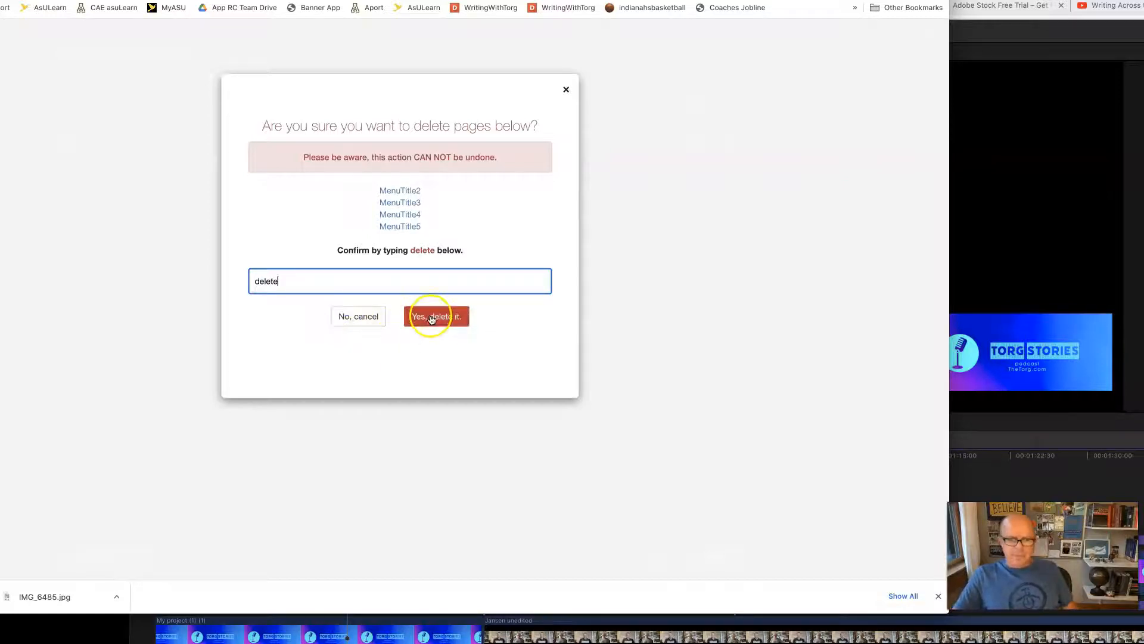
left_click(430, 322)
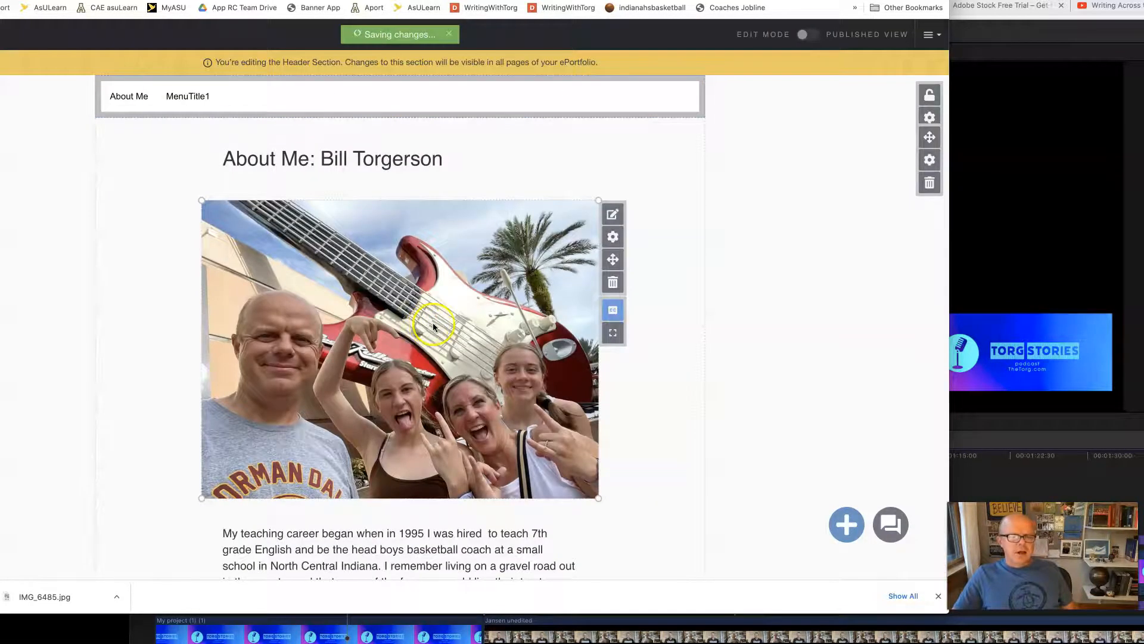
left_click(689, 302)
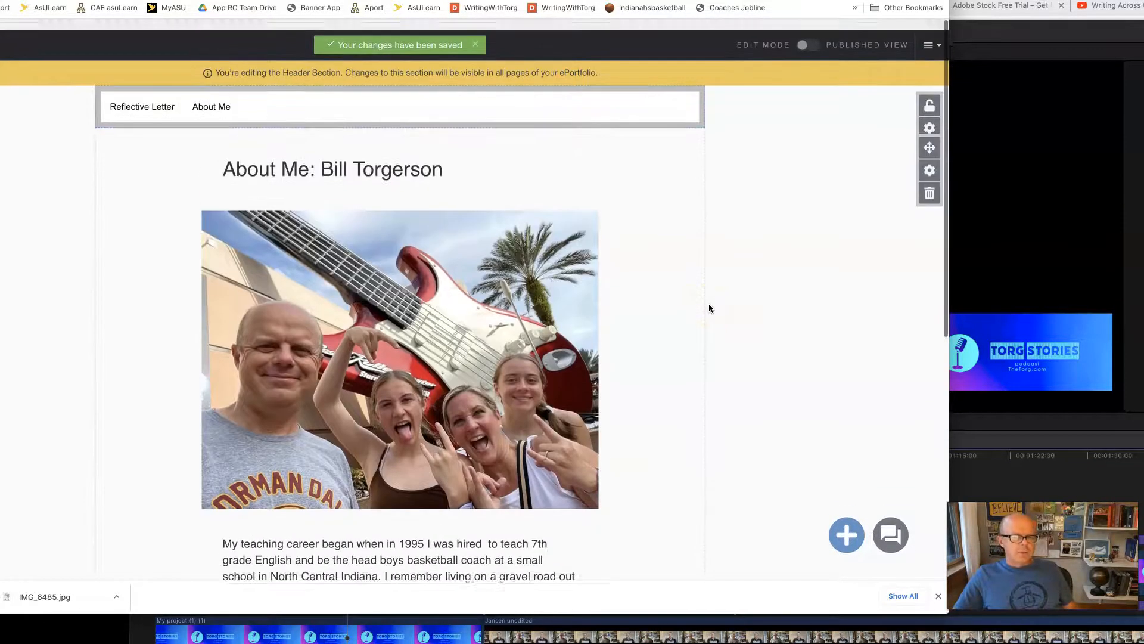
left_click(700, 280)
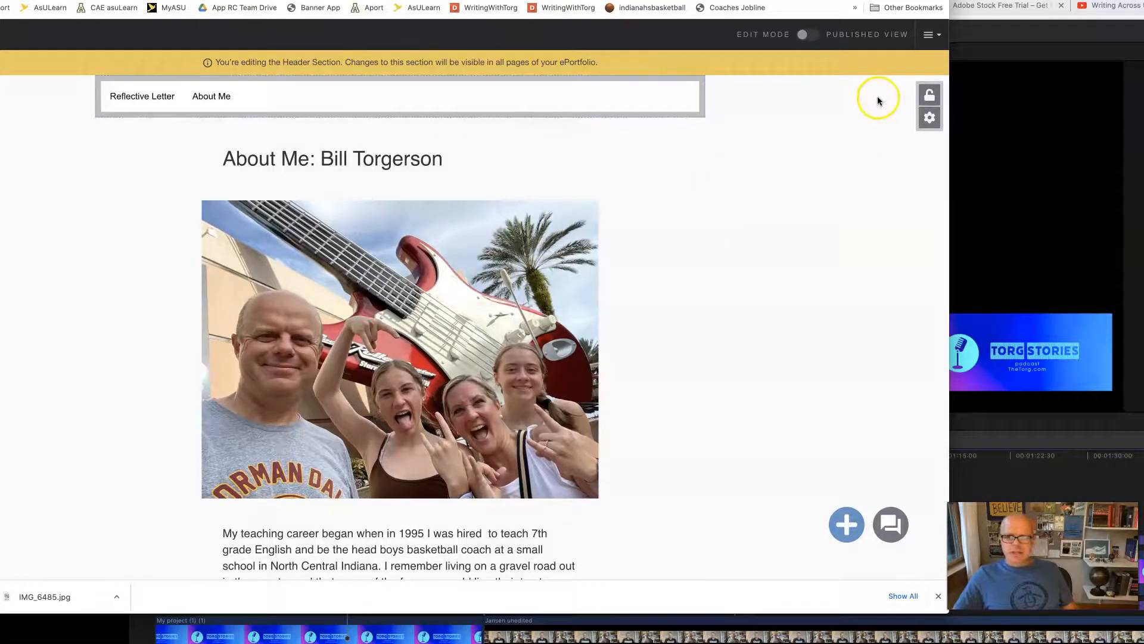
- Set the ePortfolio's permission to "Private within Appalachian State University" and save the settings
left_click(933, 35)
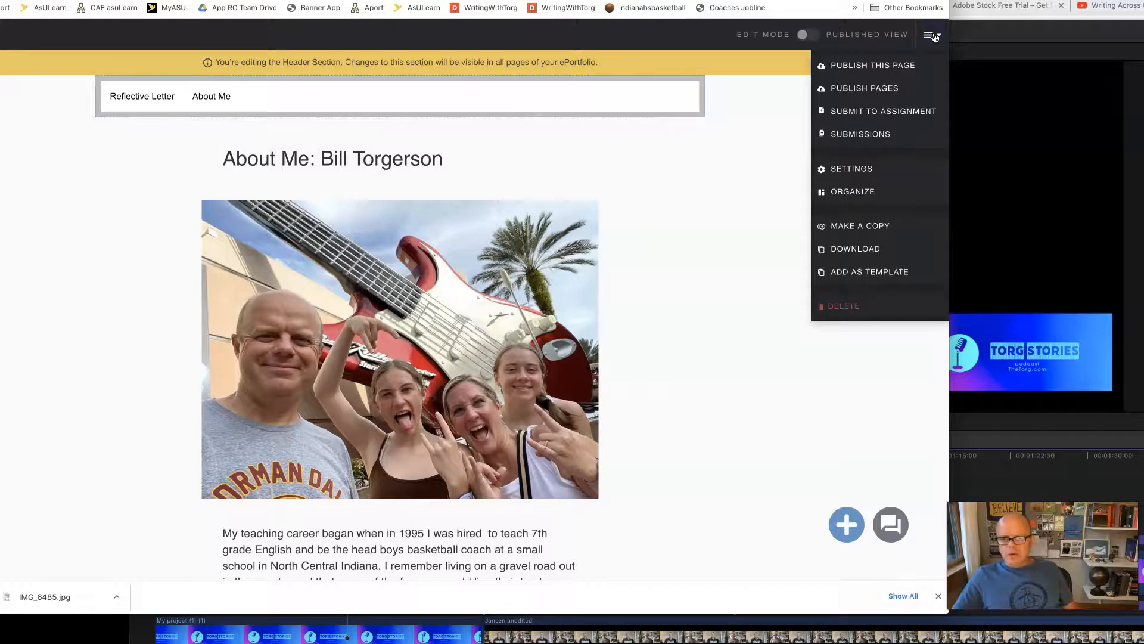
left_click(854, 171)
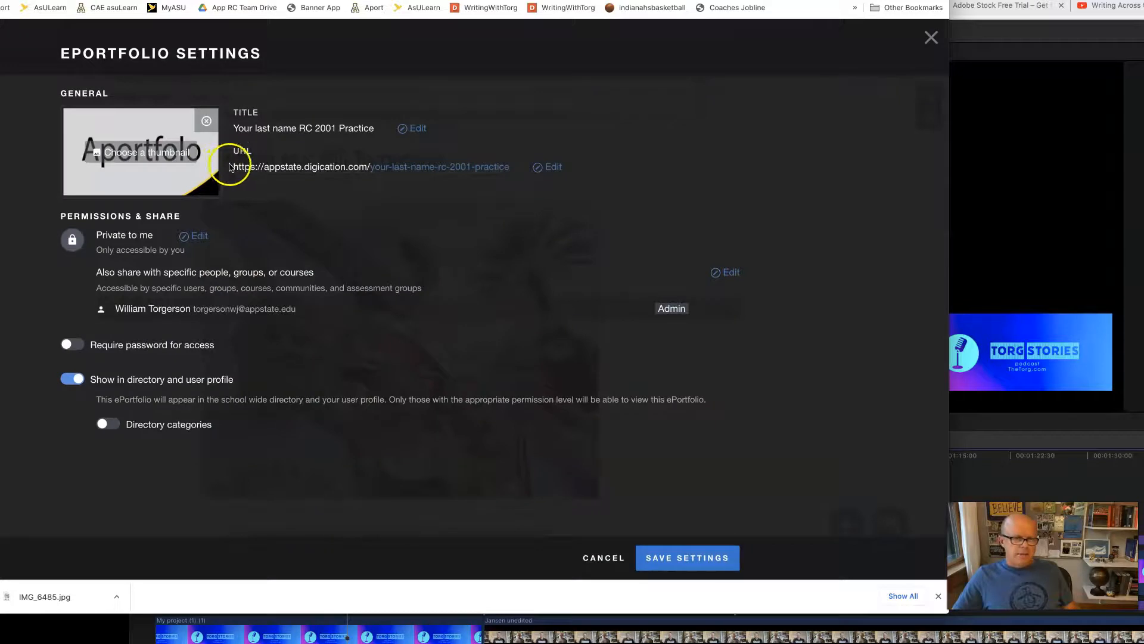
left_click(194, 237)
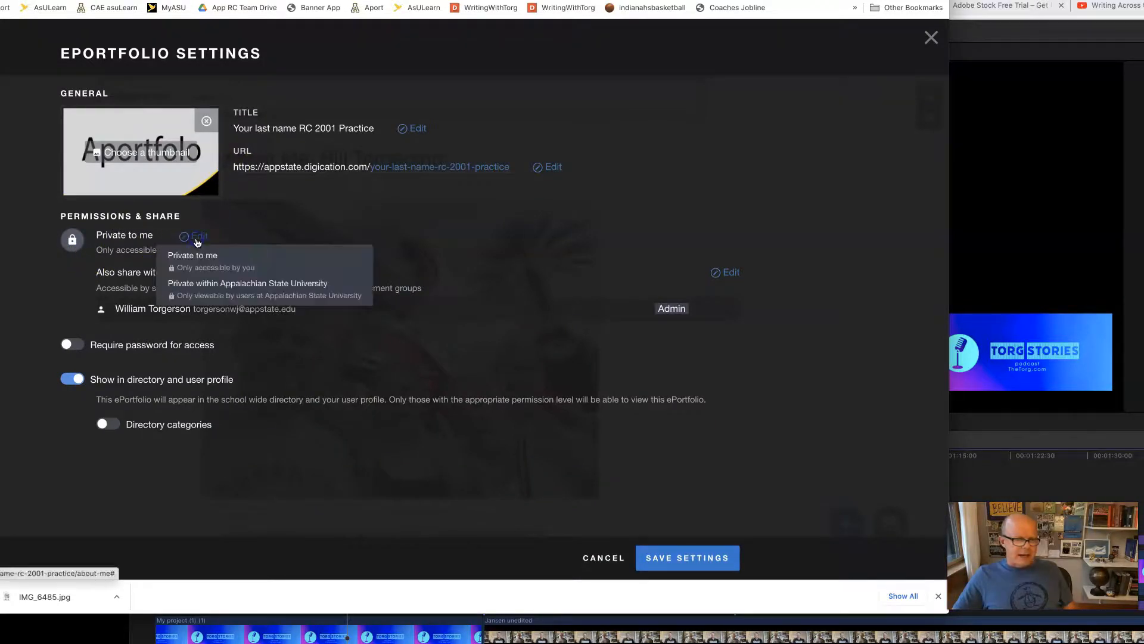
left_click(203, 289)
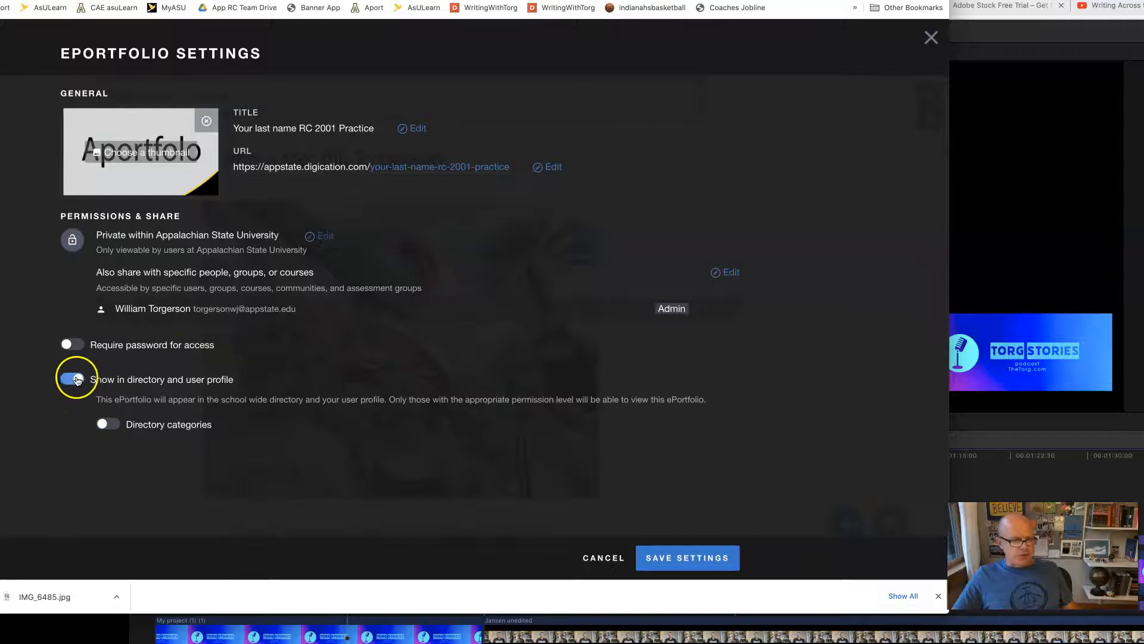
left_click(693, 563)
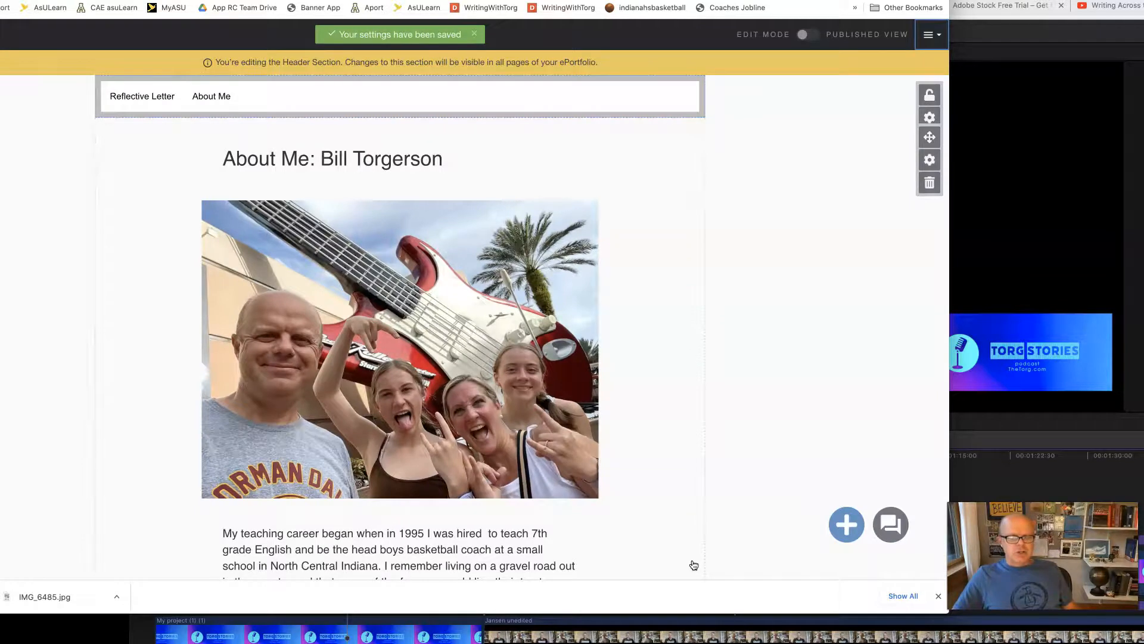
- Publish all pages of the ePortfolio, Reflective Letter and About Me, and save the ePortfolio settings
mouse_move(597, 219)
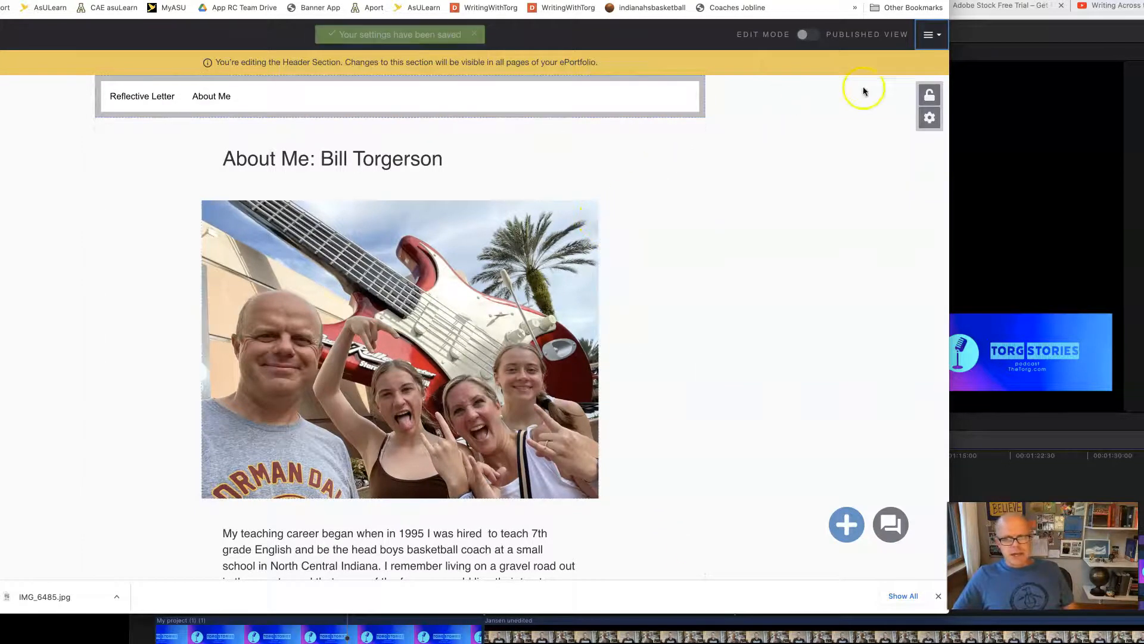
left_click(930, 37)
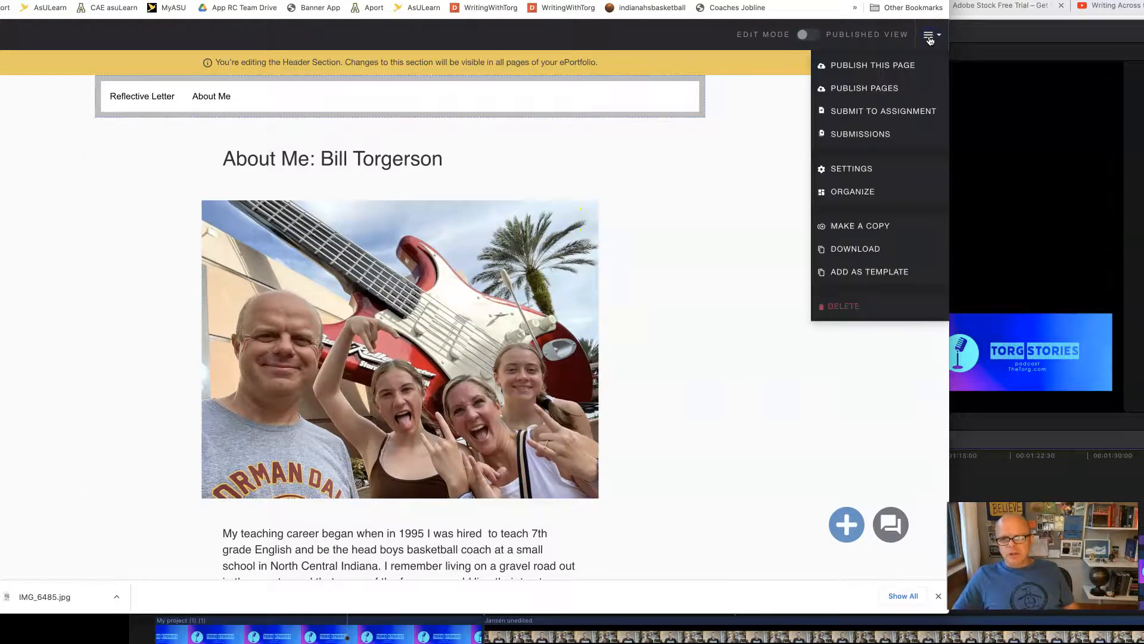
left_click(853, 89)
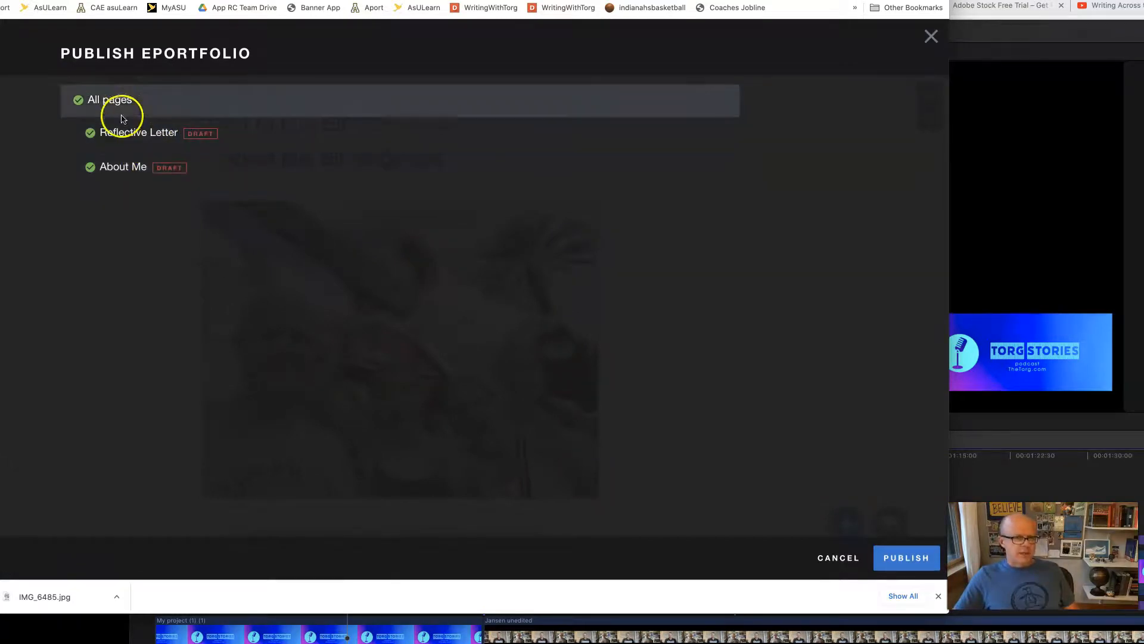
left_click(902, 561)
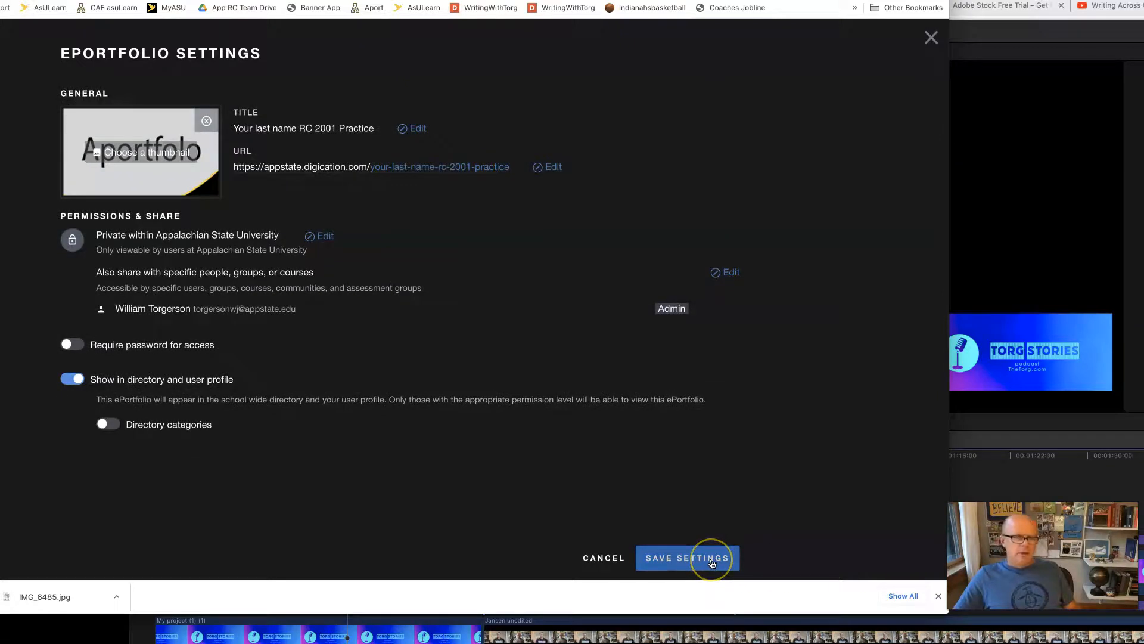
left_click(712, 564)
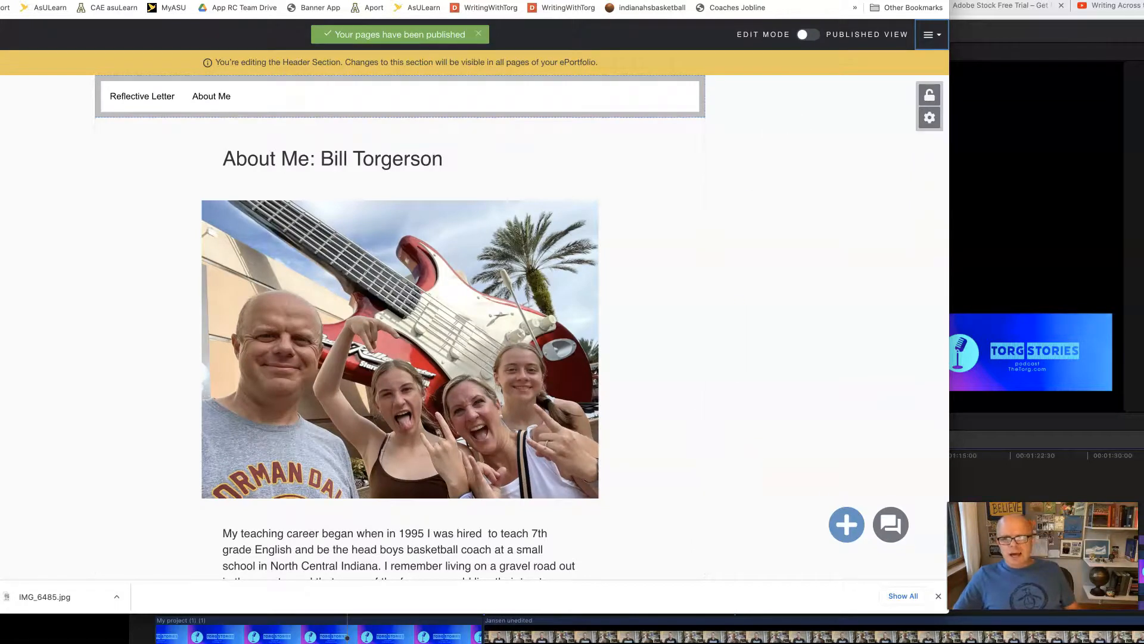
- Switch the ePortfolio to its published view and select the About Me page's full web address
left_click(810, 37)
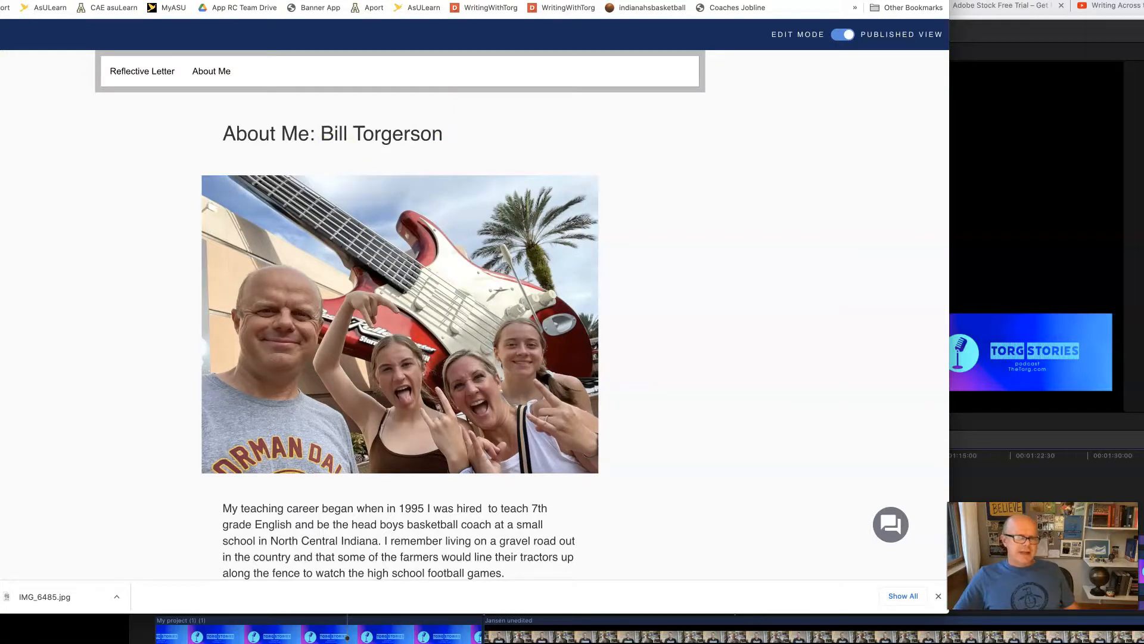
left_click_drag(701, 0, 746, 20)
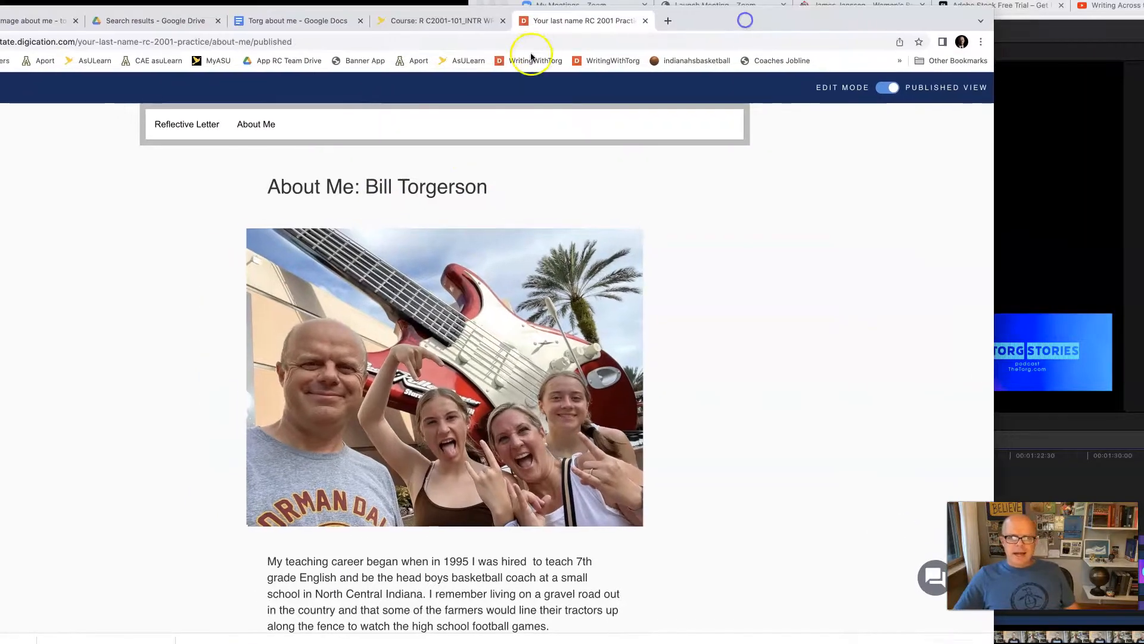
left_click(531, 45)
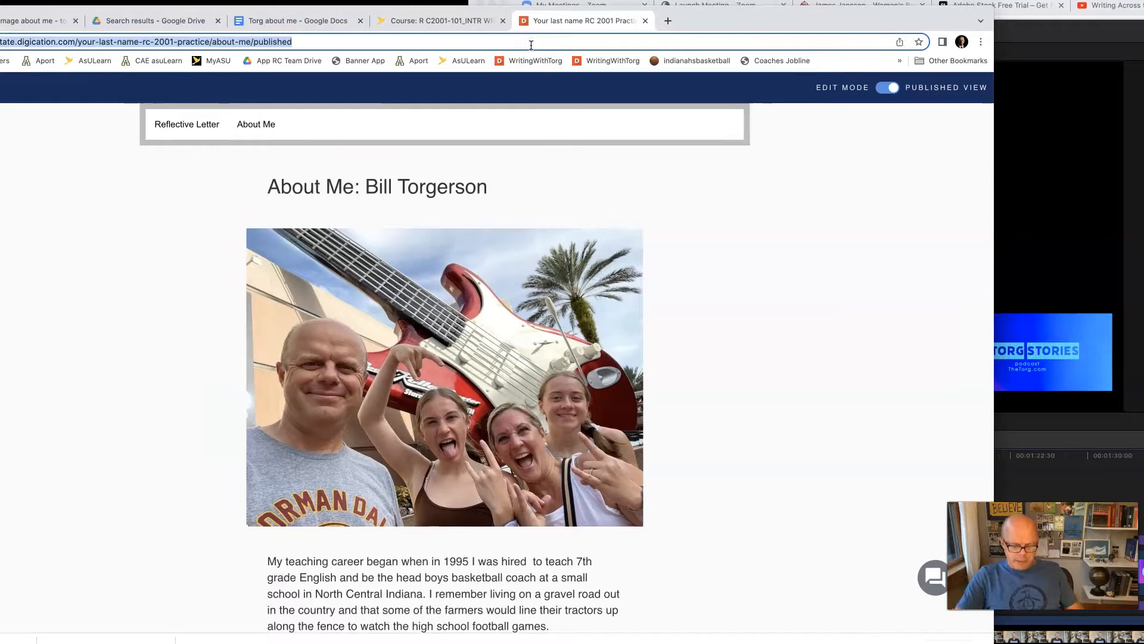
- Switch to the AsULearn course page and open the assignment forum "Due Sept 1: Post link to About Me Profile"
left_click(427, 18)
scroll(382, 292, "down", 5)
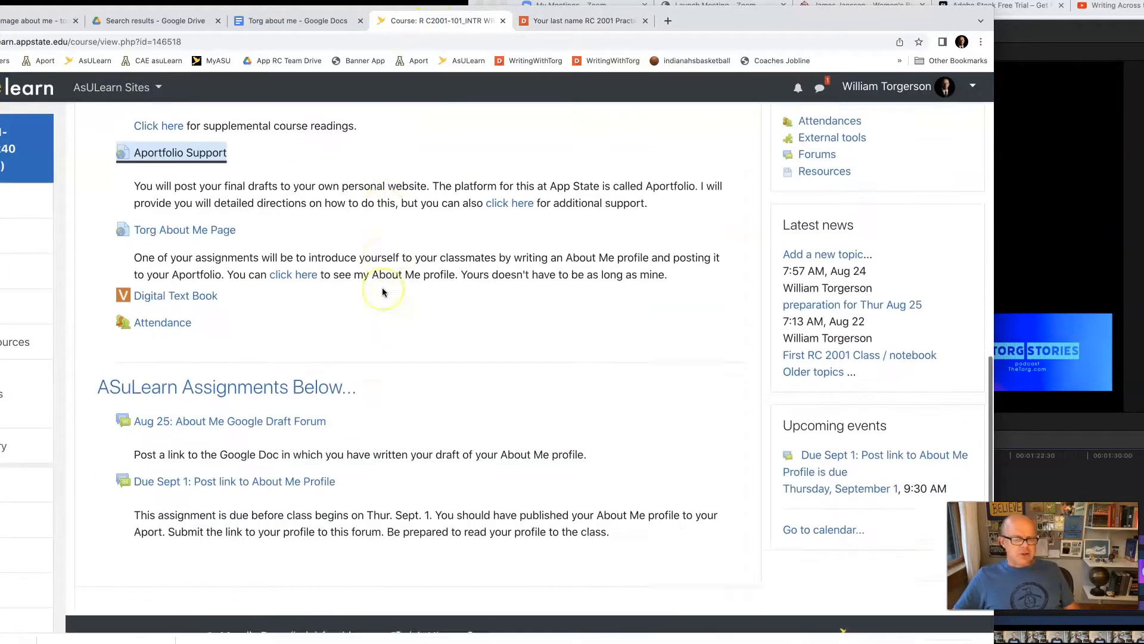
scroll(383, 292, "down", 2)
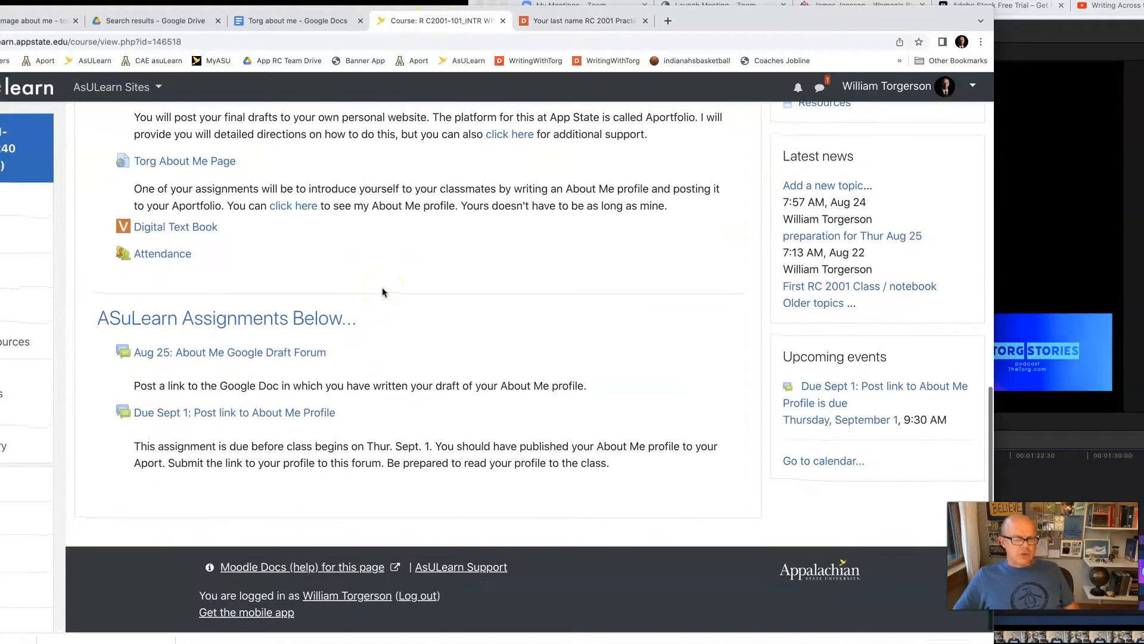
left_click(216, 420)
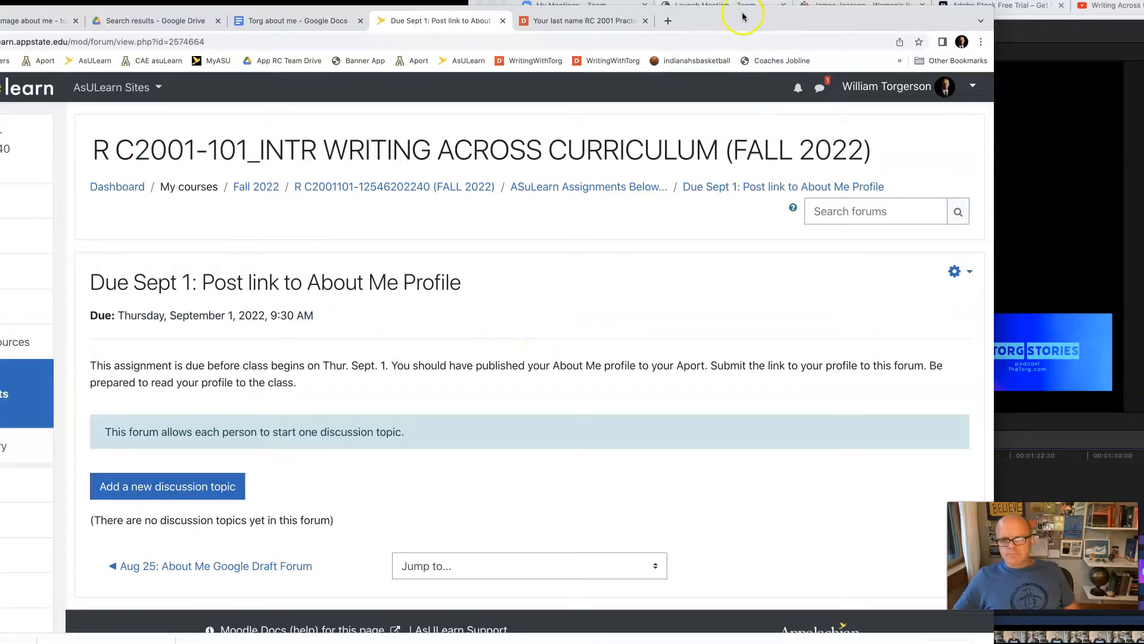
left_click_drag(740, 7, 839, 21)
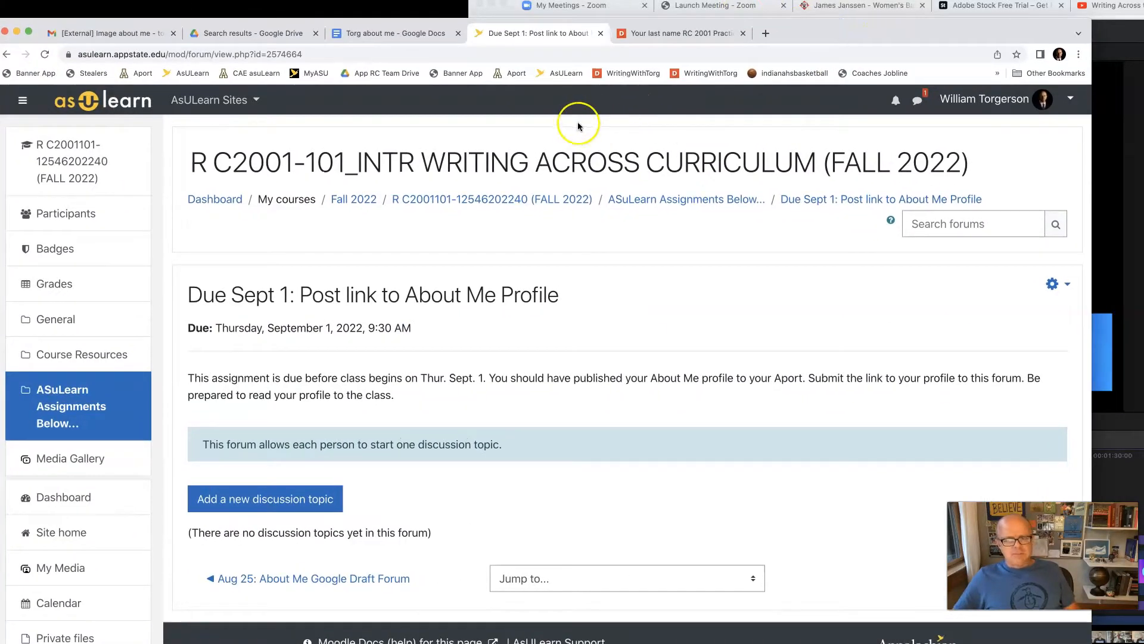